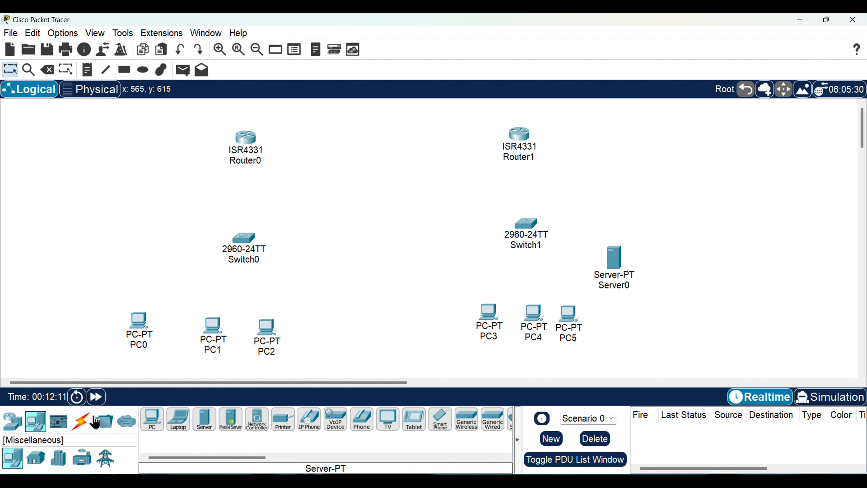
Connect PC0's FastEthernet0 port to Switch0's FastEthernet0/1 port with a copper straight-through cable
left_click(82, 423)
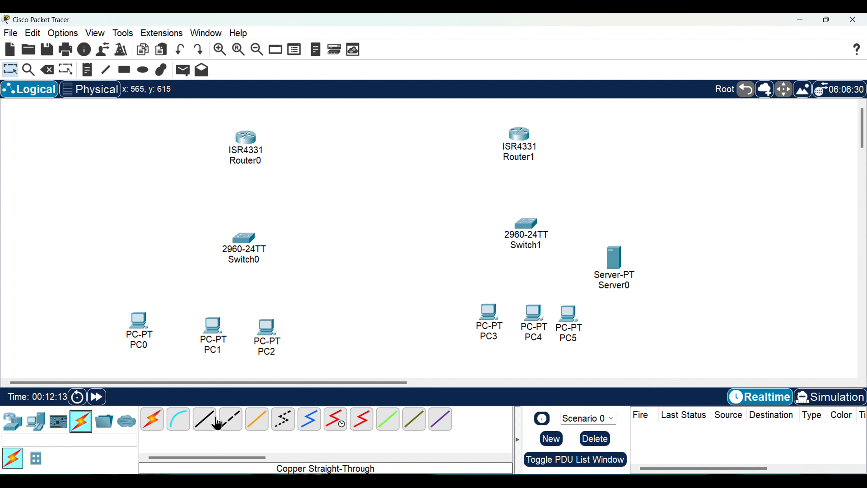
left_click(205, 429)
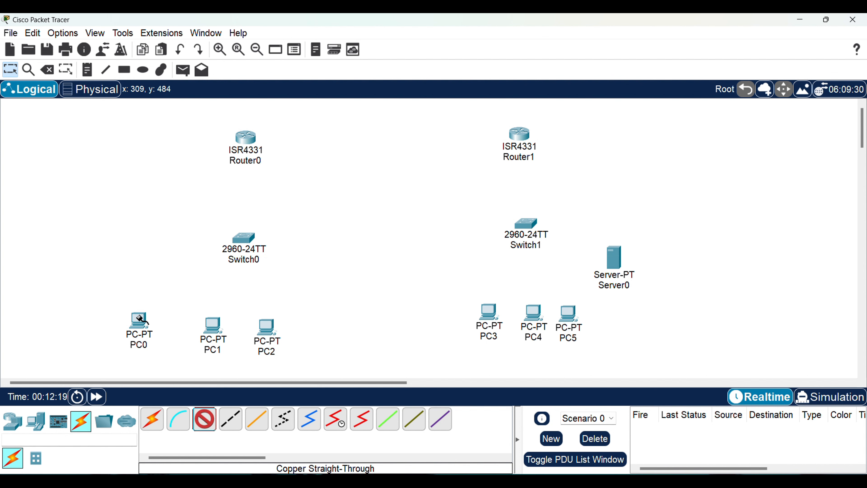
left_click(140, 319)
left_click(186, 363)
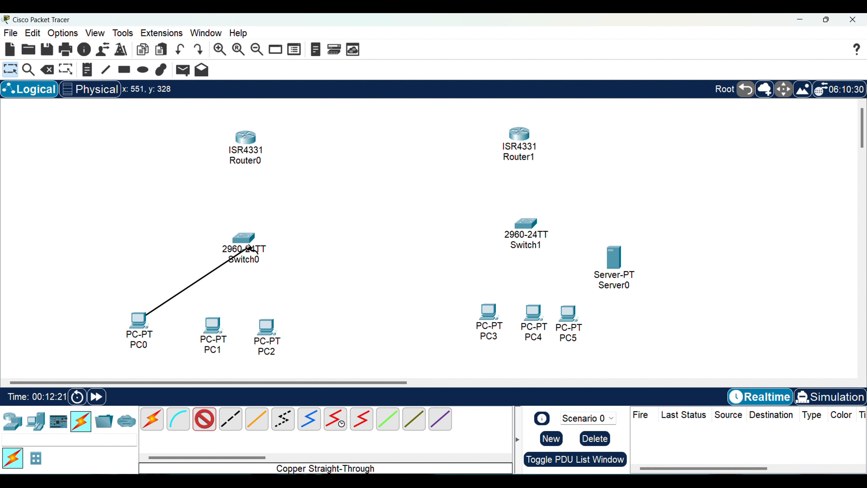
left_click(244, 239)
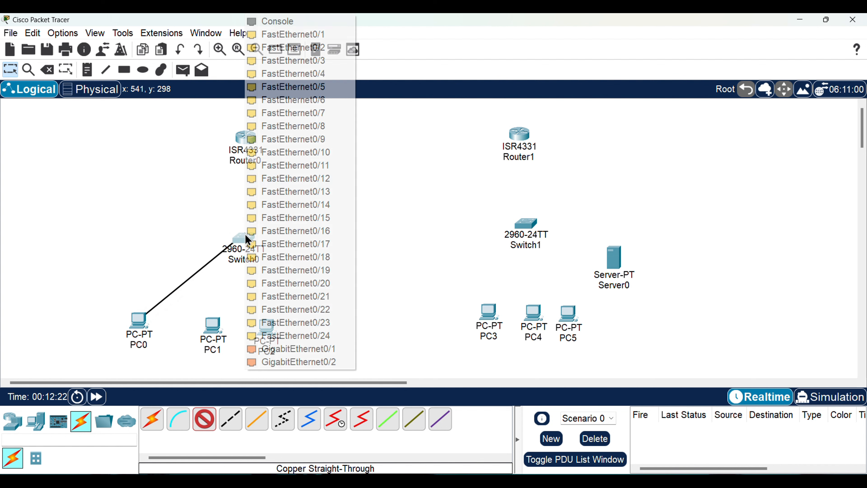
left_click(321, 38)
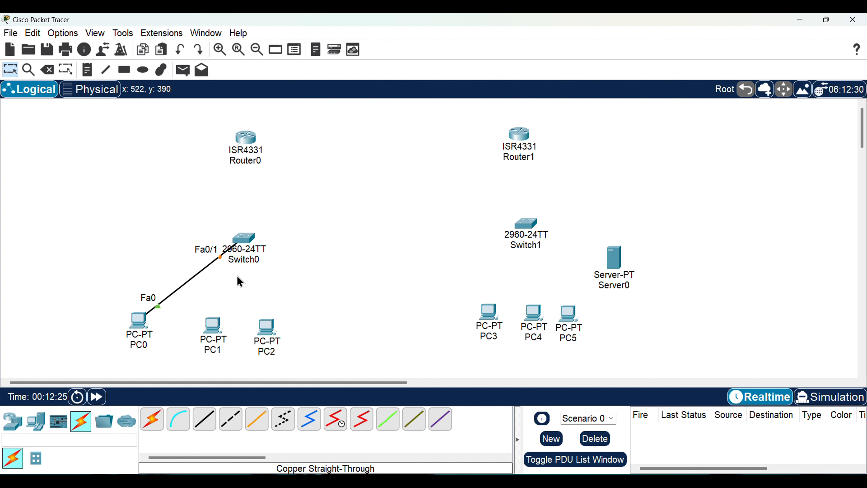
Cable Switch0's FastEthernet0/2 port to PC1's FastEthernet0 port with copper straight-through
left_click(211, 422)
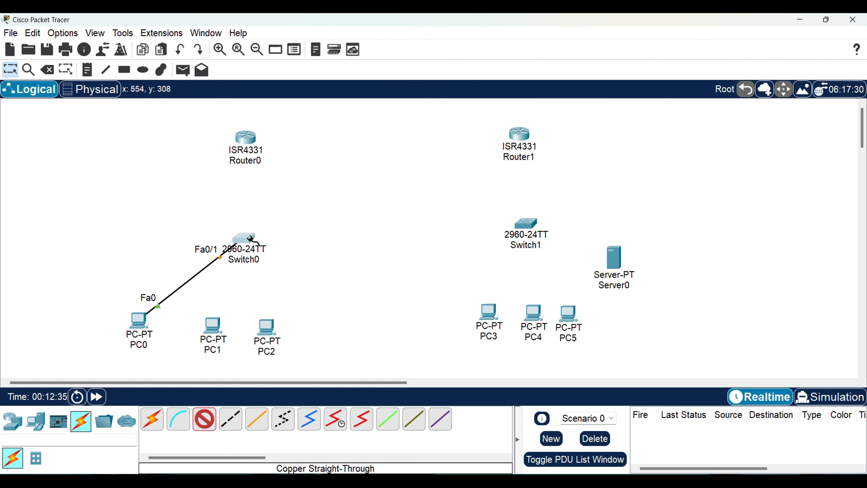
left_click(249, 237)
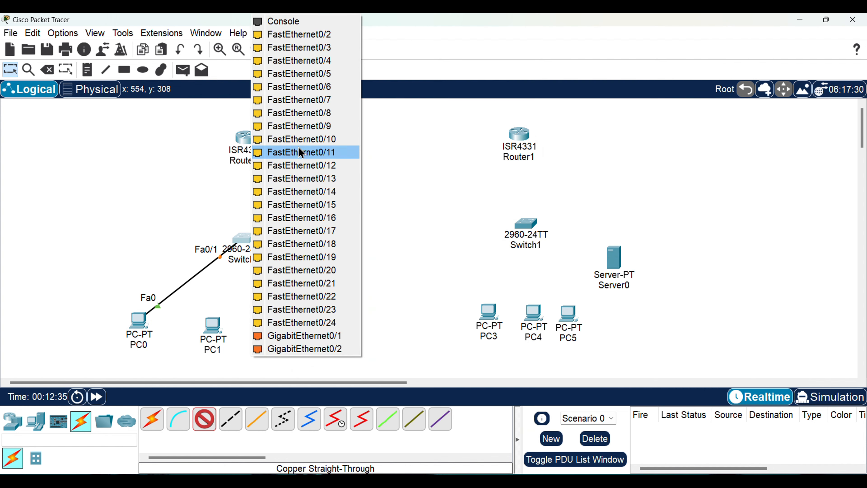
left_click(328, 38)
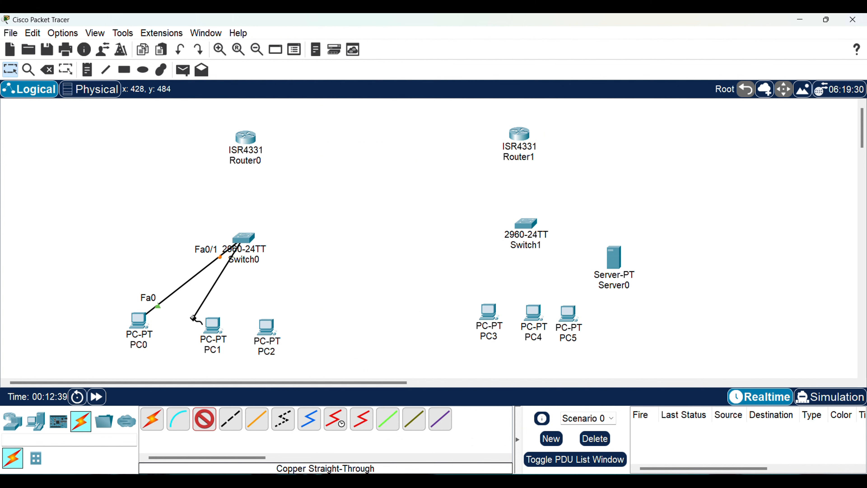
left_click(225, 310)
left_click(259, 369)
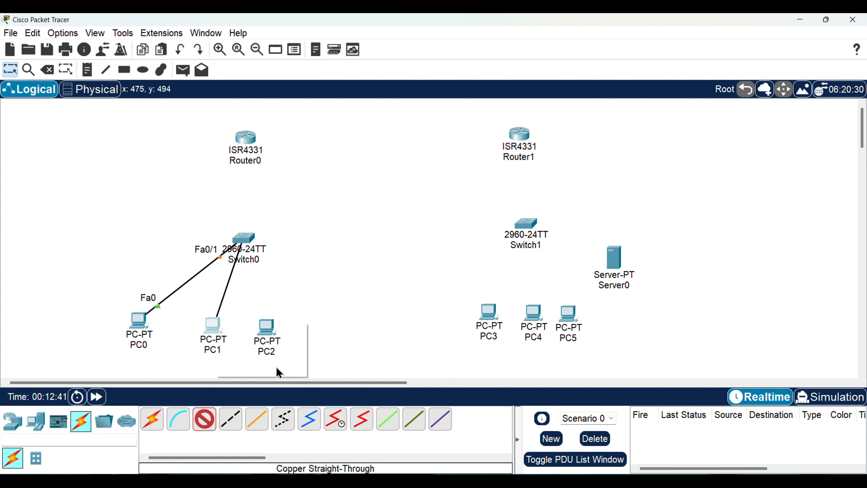
Link Switch0's FastEthernet0/3 port to PC2's FastEthernet0 port with a straight-through cable
left_click(249, 239)
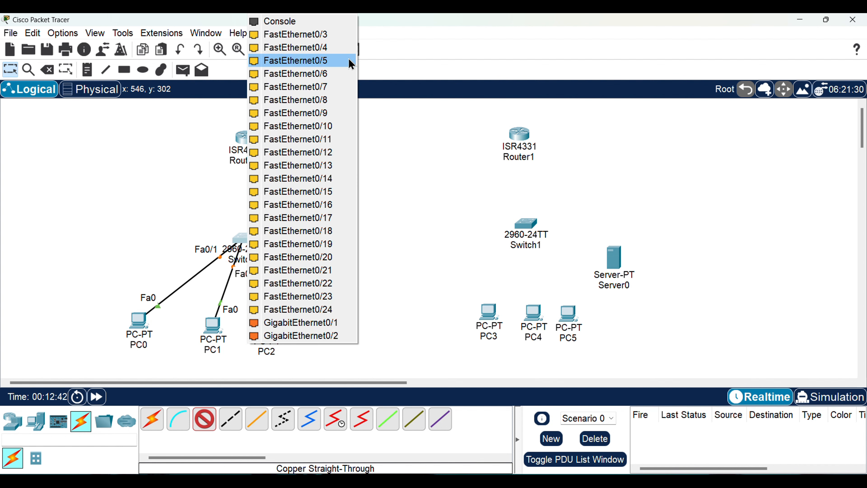
left_click(348, 38)
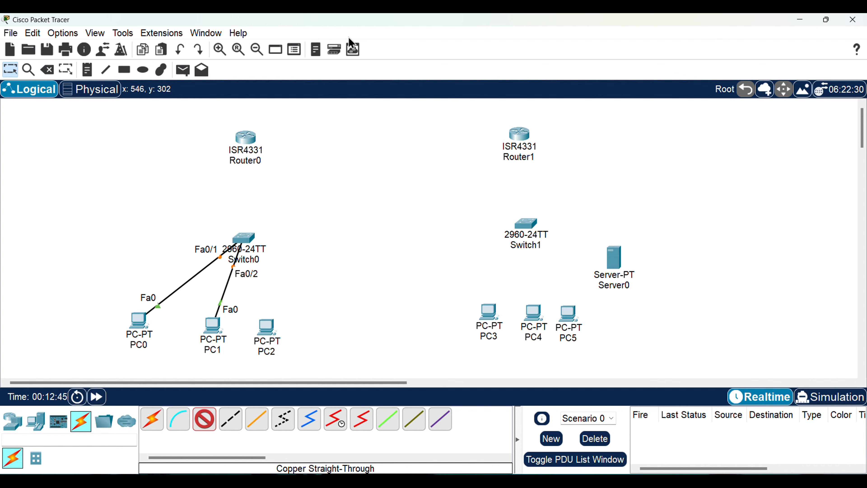
left_click(268, 329)
left_click(314, 375)
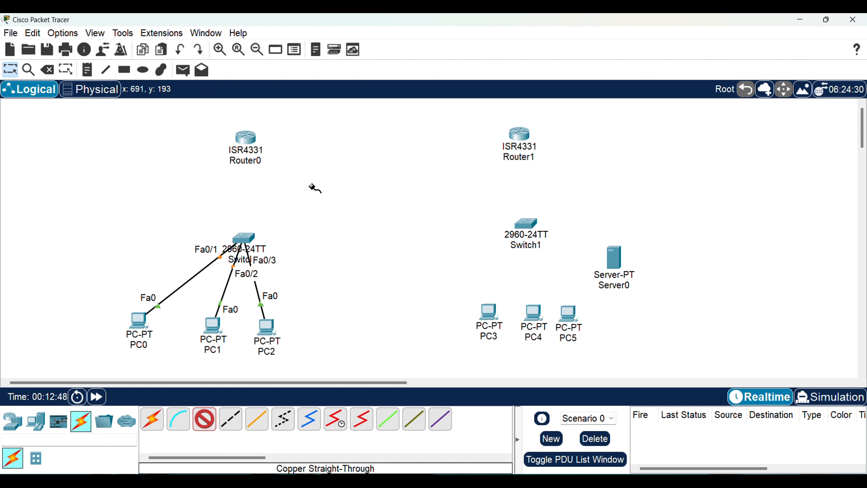
Connect Router0's GigabitEthernet0/0/0 port to Switch0's GigabitEthernet0/1 port with a straight-through cable
left_click(246, 135)
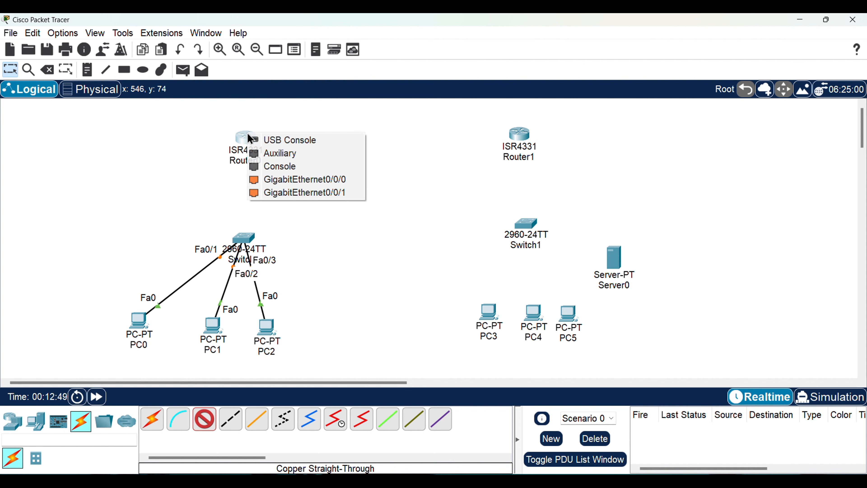
left_click(299, 179)
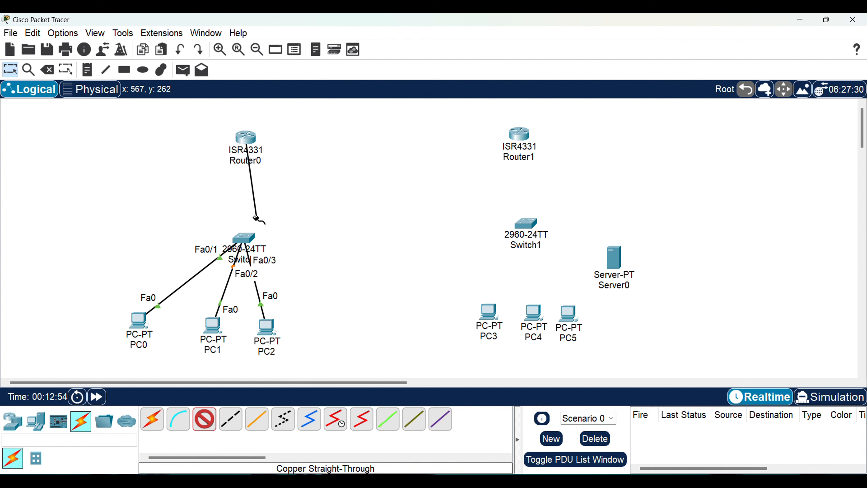
left_click(242, 238)
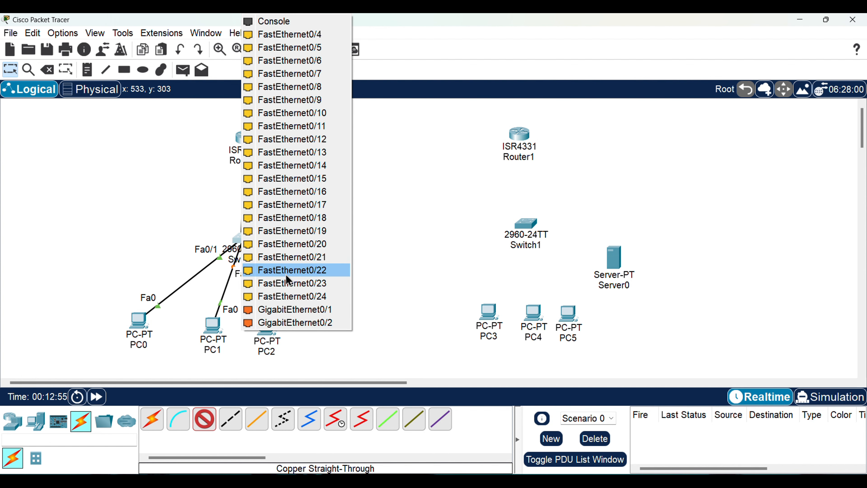
left_click(295, 309)
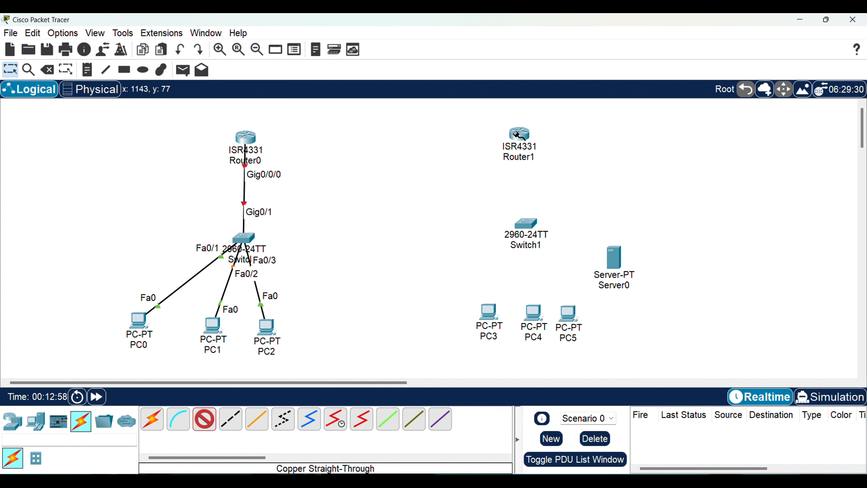
Connect Router1's GigabitEthernet0/0/0 port to Switch1's GigabitEthernet0/1 port with a straight-through cable
left_click(519, 134)
left_click(568, 179)
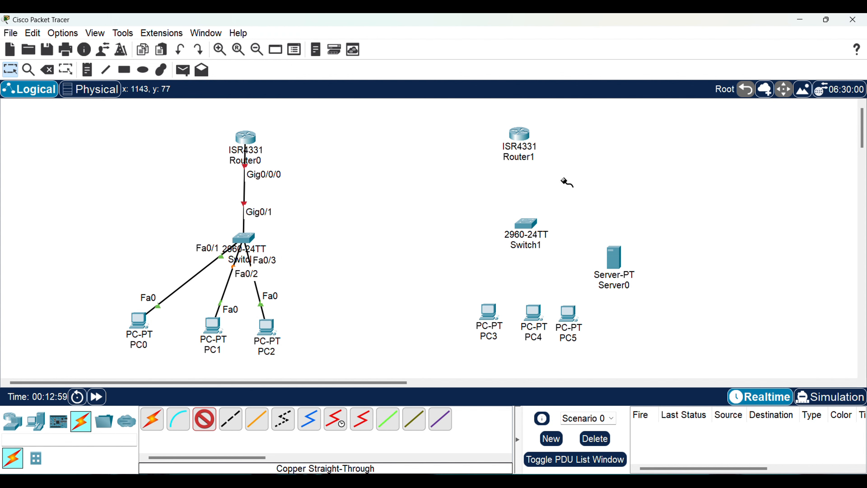
left_click(533, 220)
left_click(574, 352)
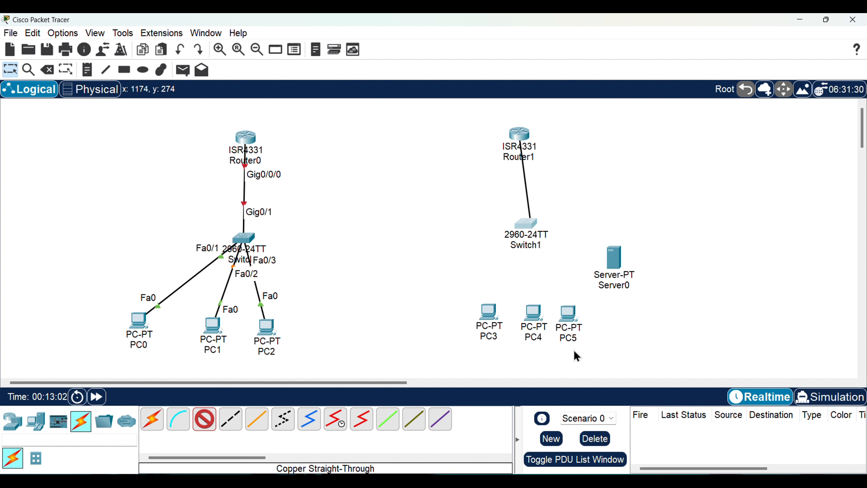
Cable Switch1's FastEthernet0/1 port to PC3's FastEthernet0 port with copper straight-through
left_click(530, 221)
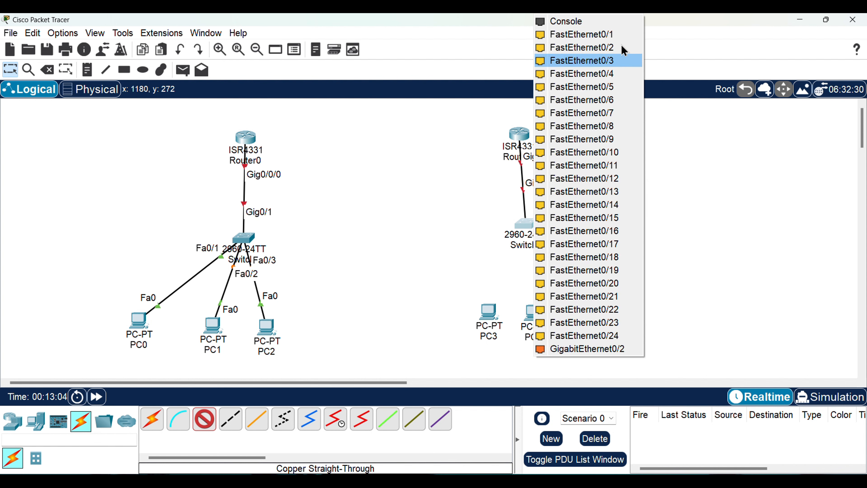
left_click(624, 34)
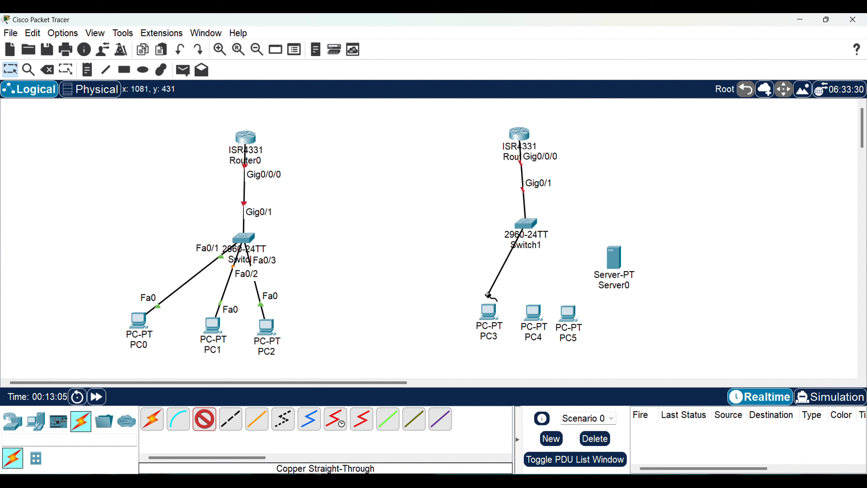
left_click(488, 307)
left_click(540, 357)
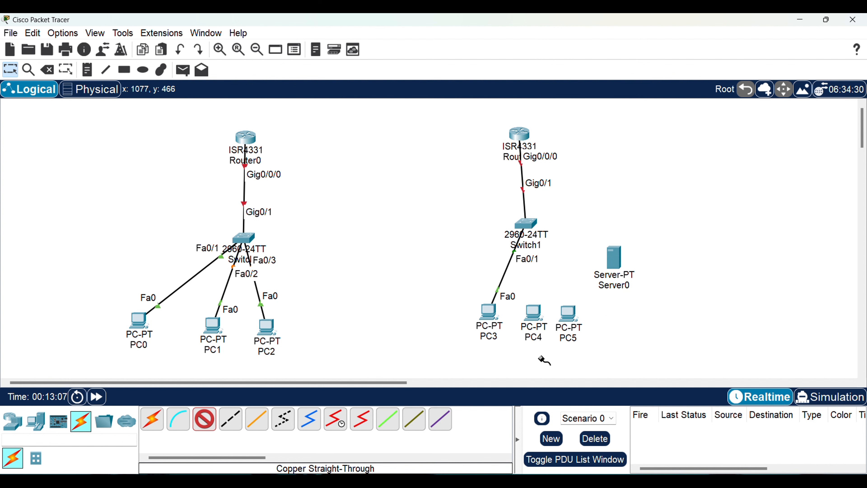
Link Switch1's FastEthernet0/2 port to PC4's FastEthernet0 port with a straight-through cable
left_click(525, 224)
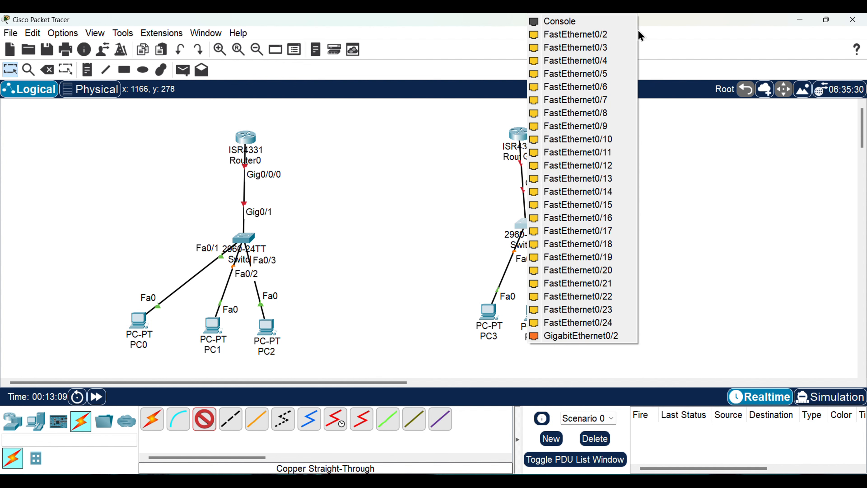
left_click(623, 34)
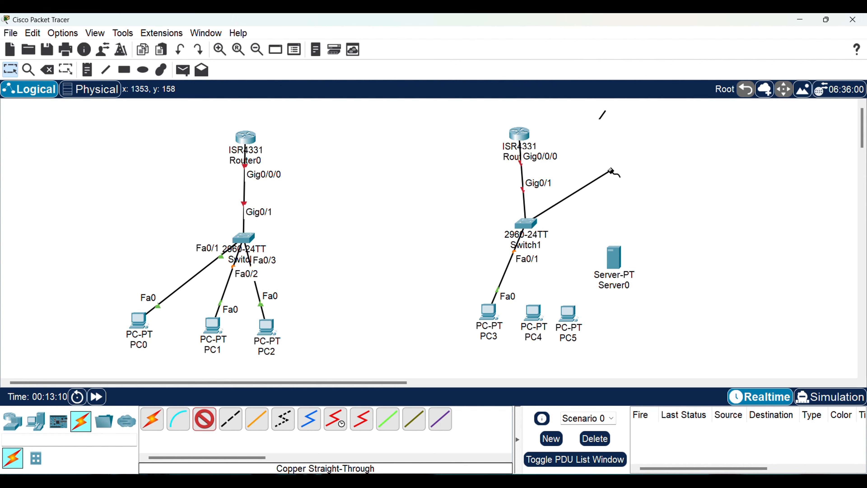
left_click(531, 311)
left_click(566, 356)
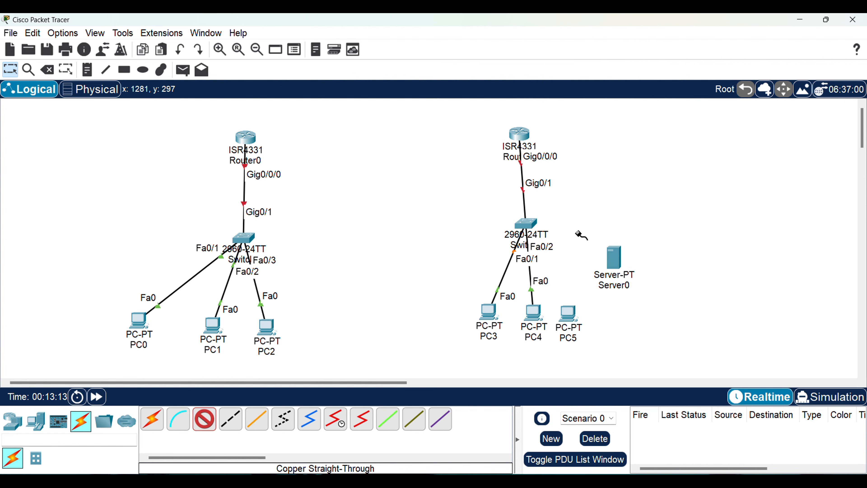
Connect Switch1's FastEthernet0/3 port to PC5's FastEthernet0 port with a straight-through cable
left_click(533, 220)
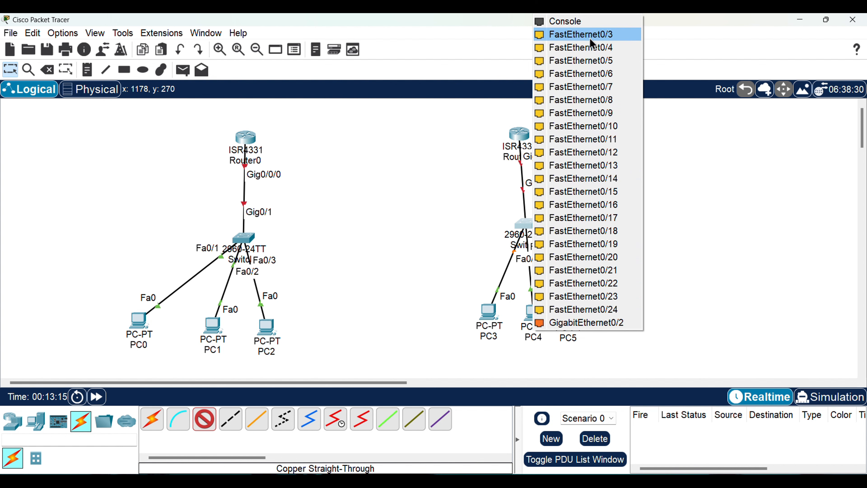
left_click(591, 38)
left_click(568, 310)
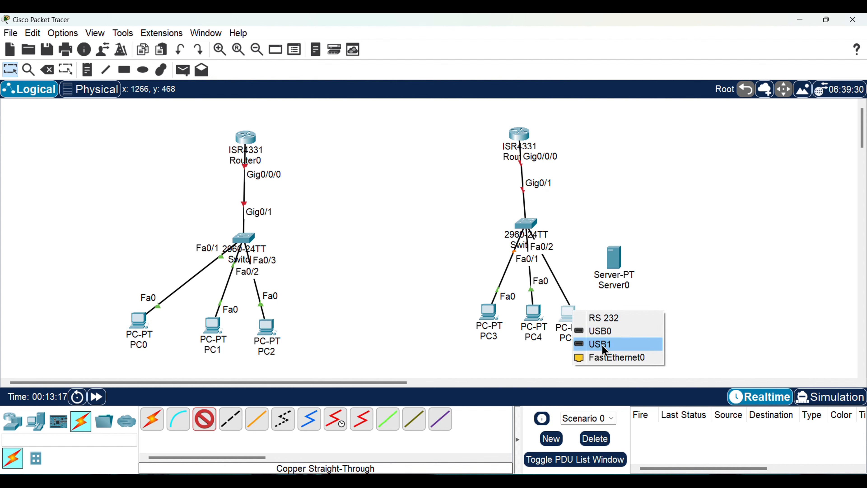
left_click(611, 357)
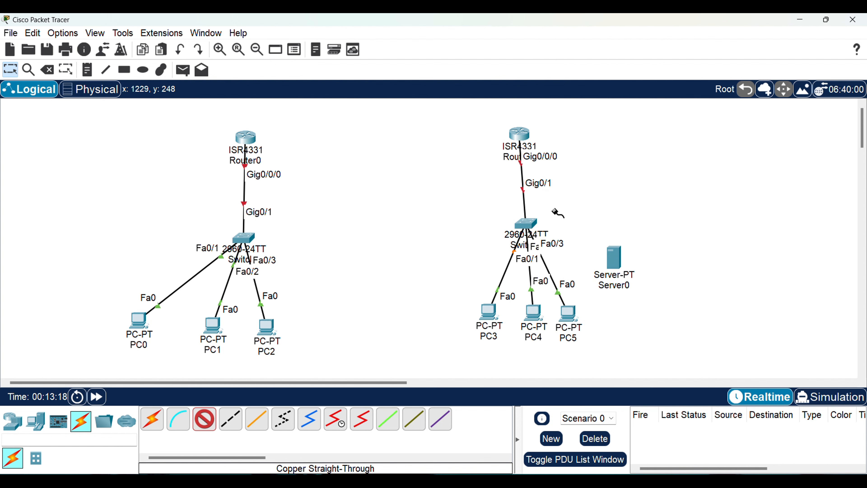
Connect Switch1's FastEthernet0/4 port to Server0's FastEthernet0 port with a straight-through cable
left_click(530, 222)
left_click(607, 32)
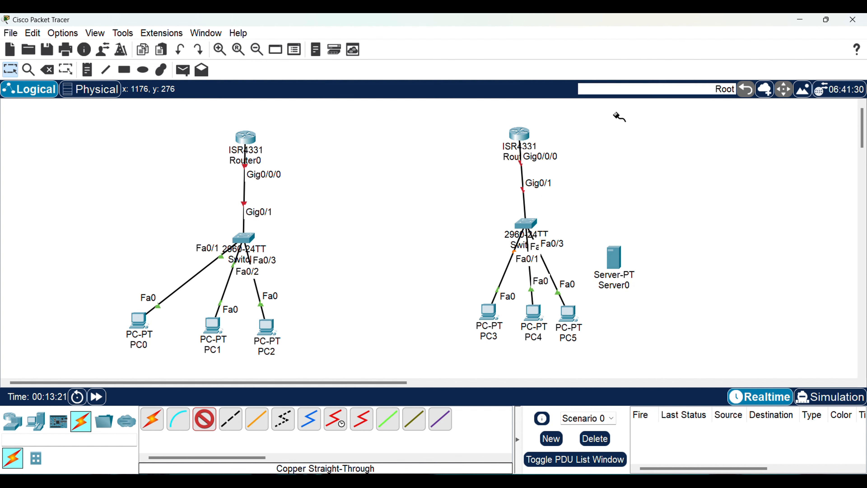
left_click(614, 257)
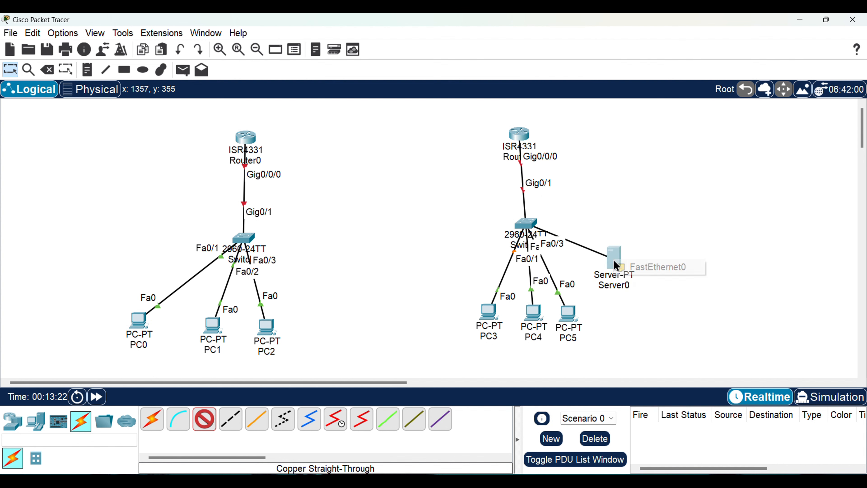
left_click(669, 273)
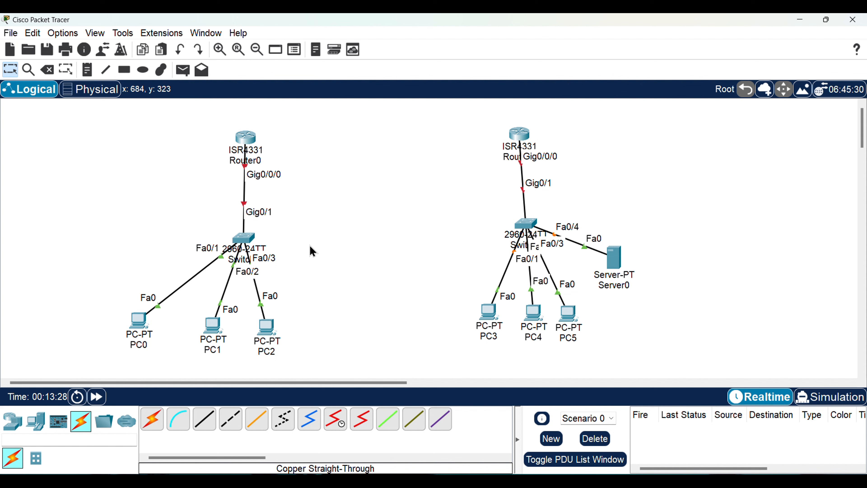
Place a text note reading 192.168.50.1 beside Router0 in the workspace
key("n")
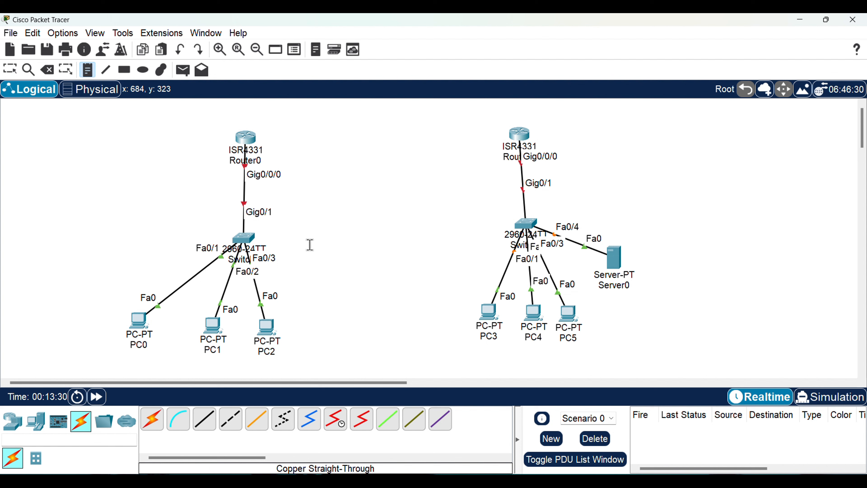
left_click(268, 132)
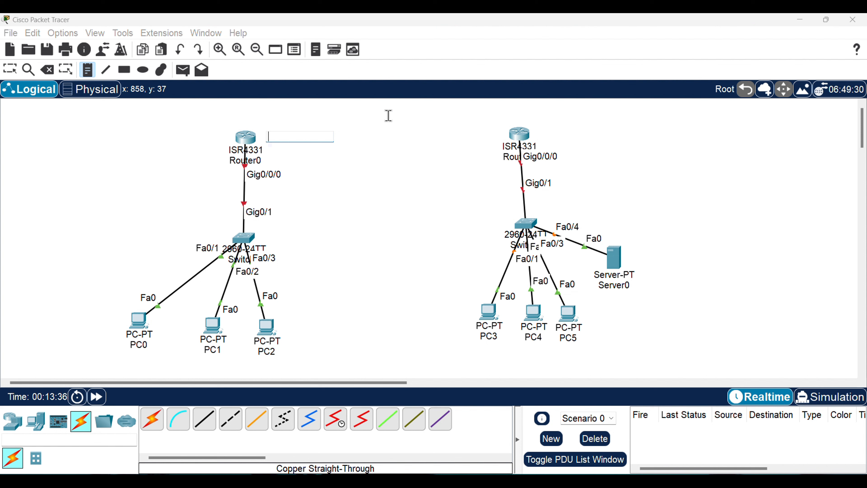
type("192.168.50.1")
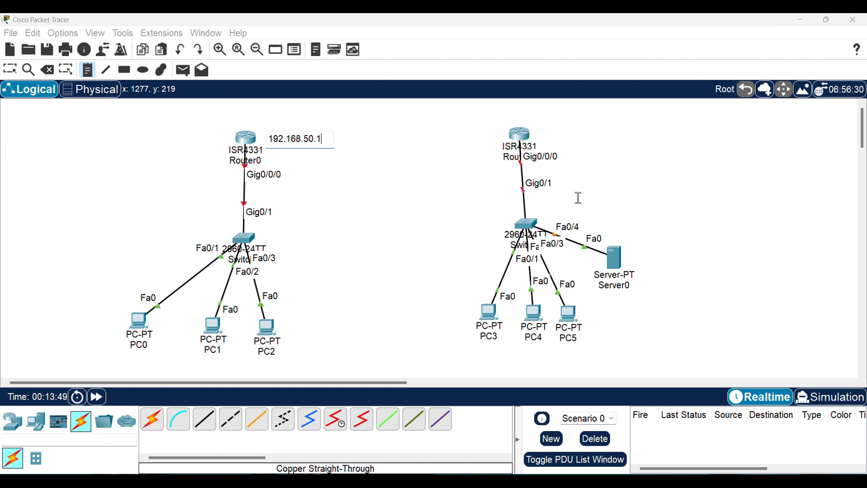
key("Escape")
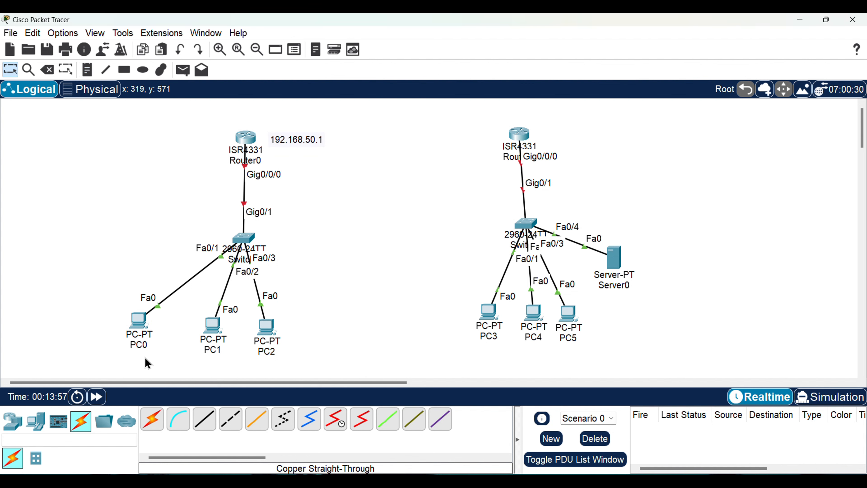
Place a text note reading 192.168.50.2 below PC0 in the workspace
key("n")
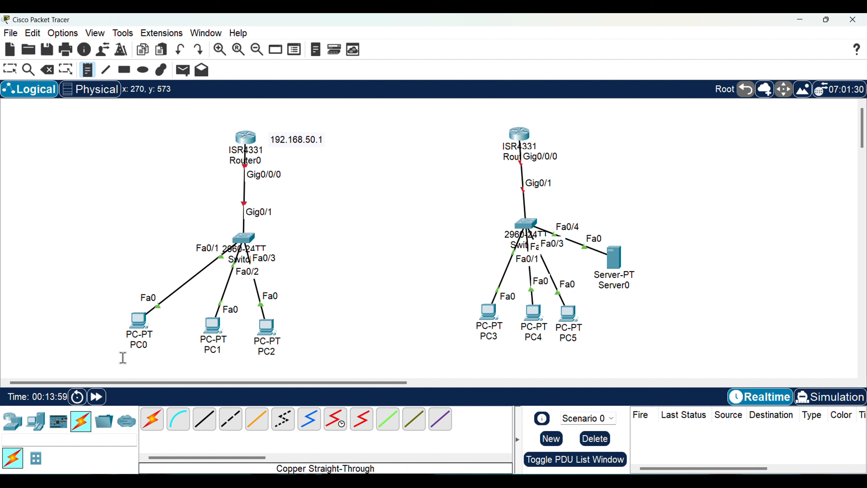
left_click(84, 351)
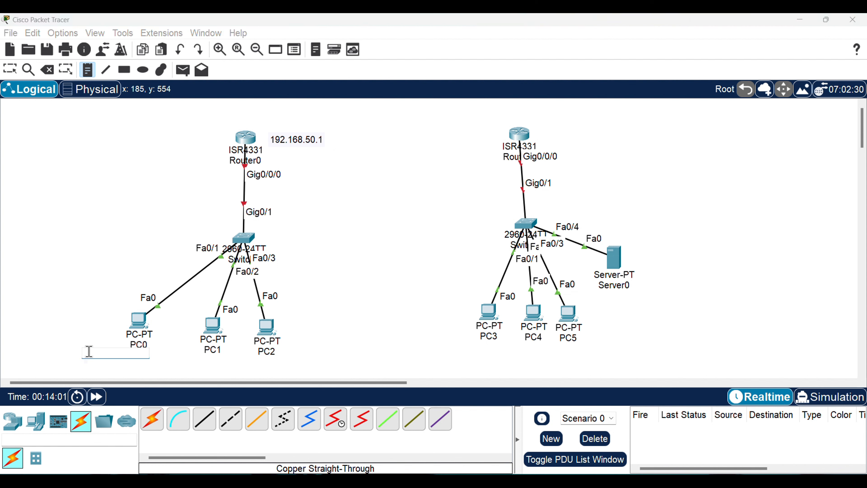
type("192.168.50.2")
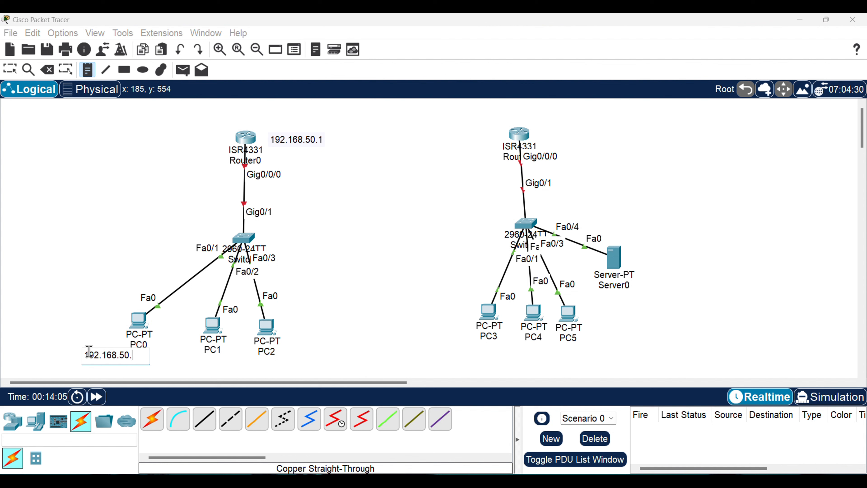
Add a text note reading 192.168.50.3 below PC1
left_click(197, 358)
type("1")
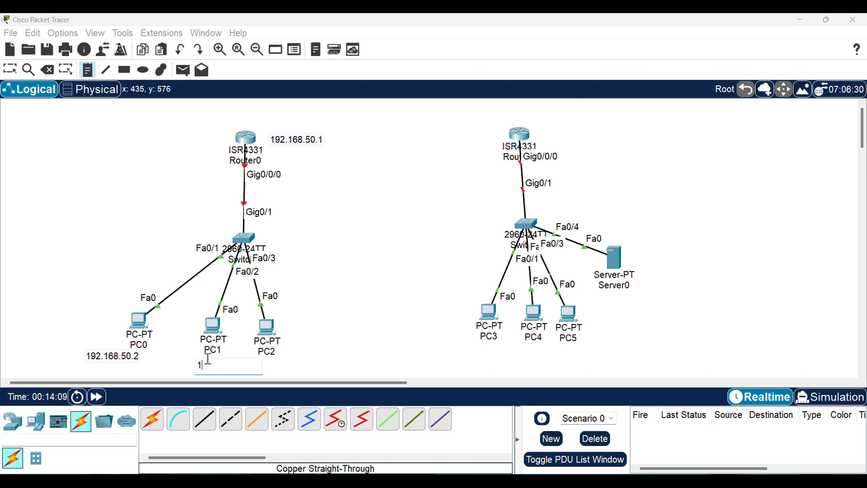
type("92.168")
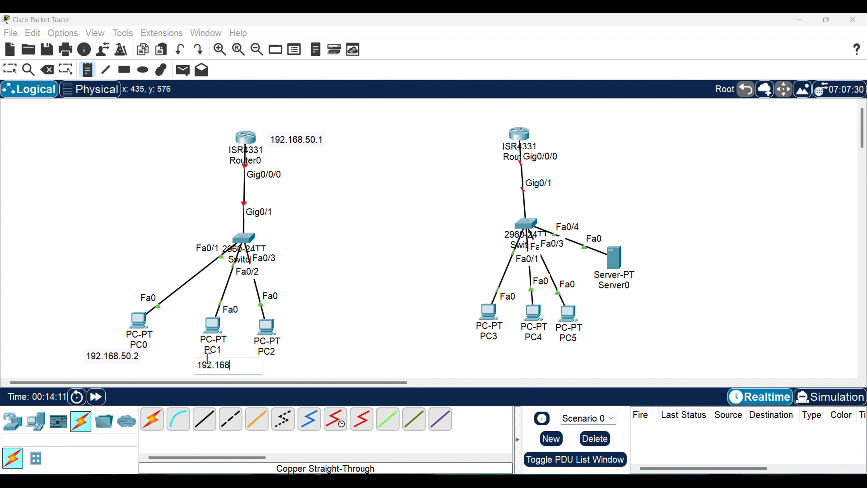
type(".50.3")
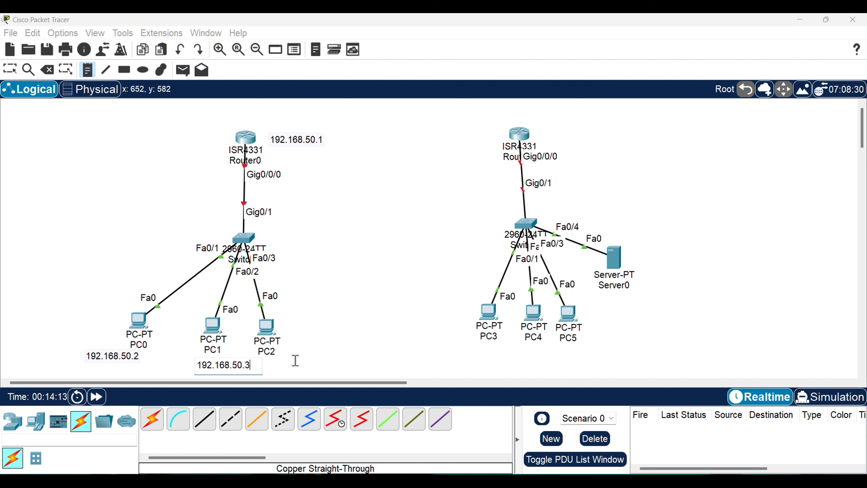
Add a text note reading 192.168.50.4 beside PC2
left_click(292, 347)
type("192.168")
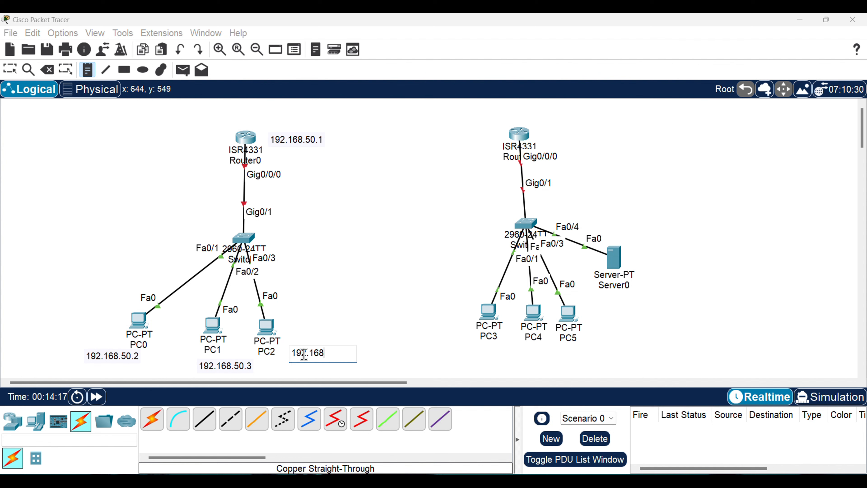
type(".50")
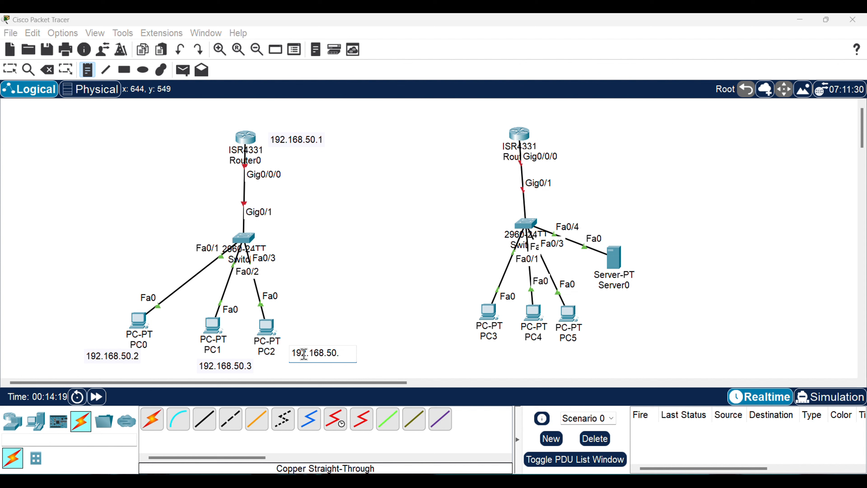
type(".4")
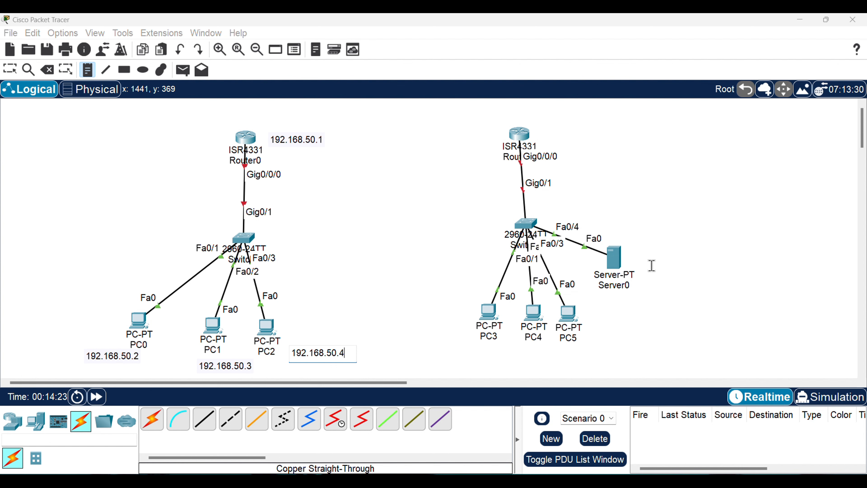
Label Server0 with a text note reading 162.168.60.2 placed beside its icon
left_click(634, 251)
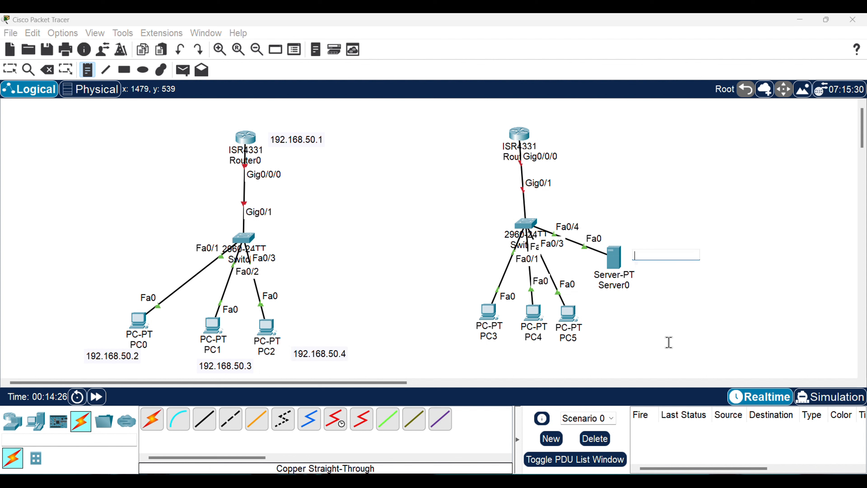
type("162.168.60.2")
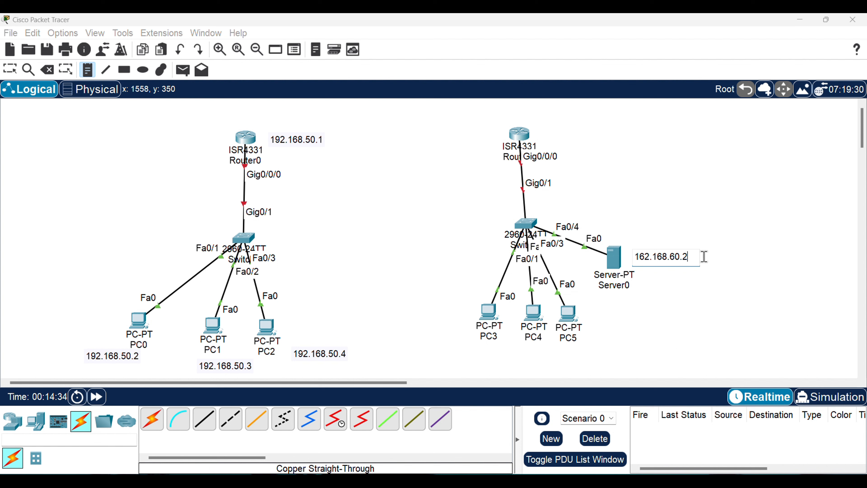
Place a text note with the address range 192.168.60.5-60.15 just below Server0
left_click(642, 293)
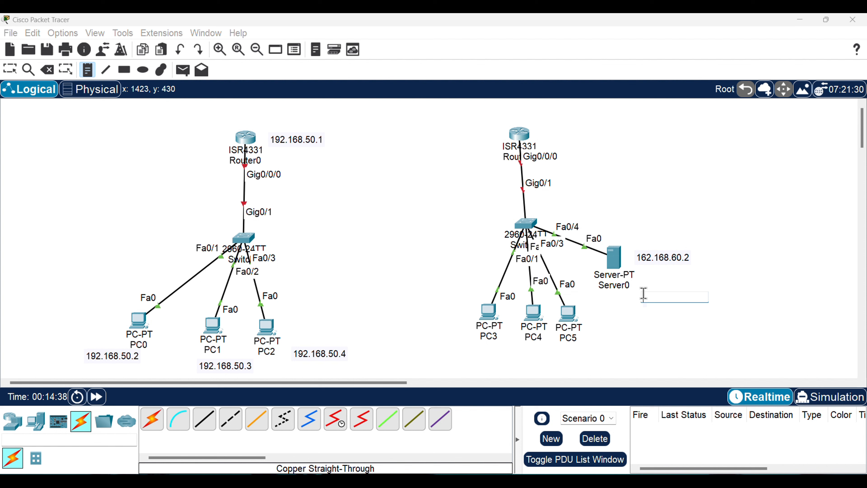
type("192.168.6")
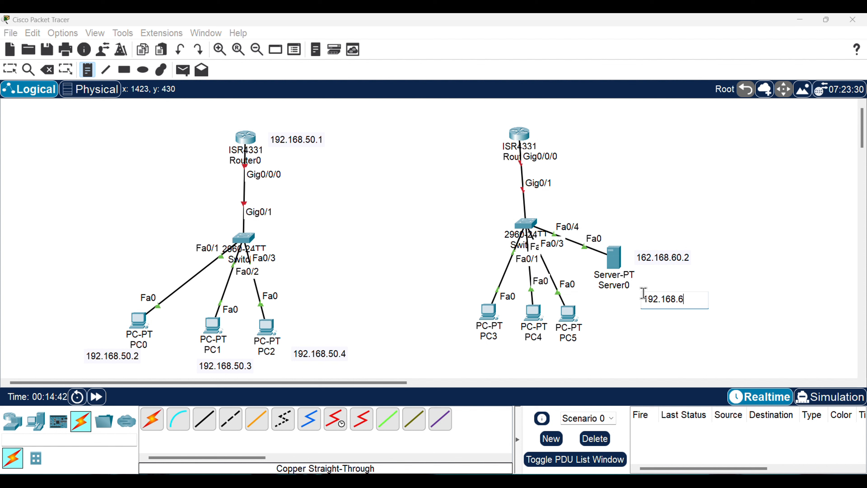
type("0.5-60.15")
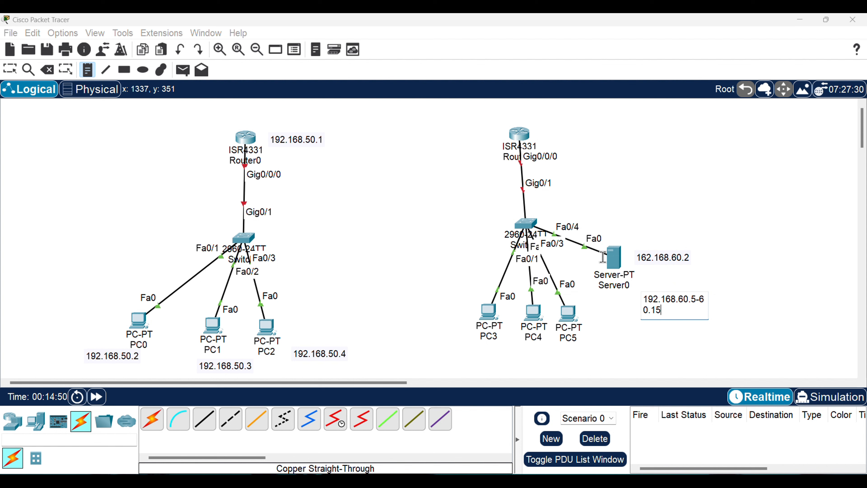
Place a text note reading 192.168.60.1 beside the ISR4331 router of the server's network
left_click(548, 134)
type("1")
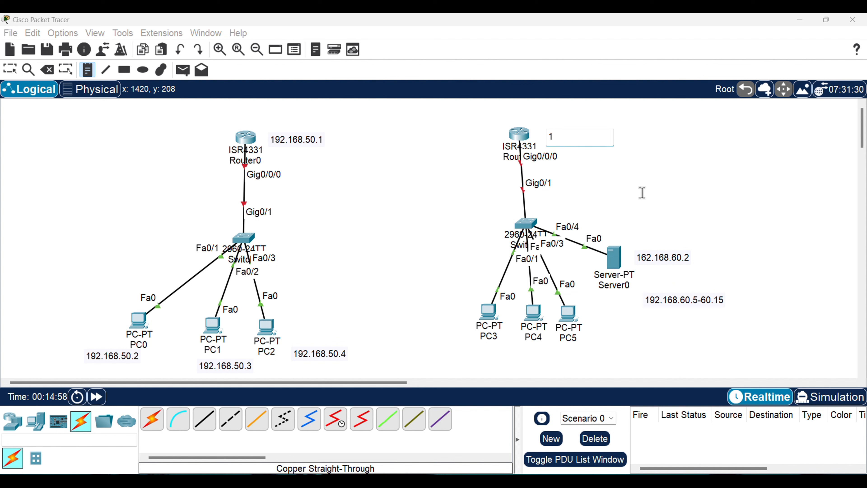
type("92.168.60.1")
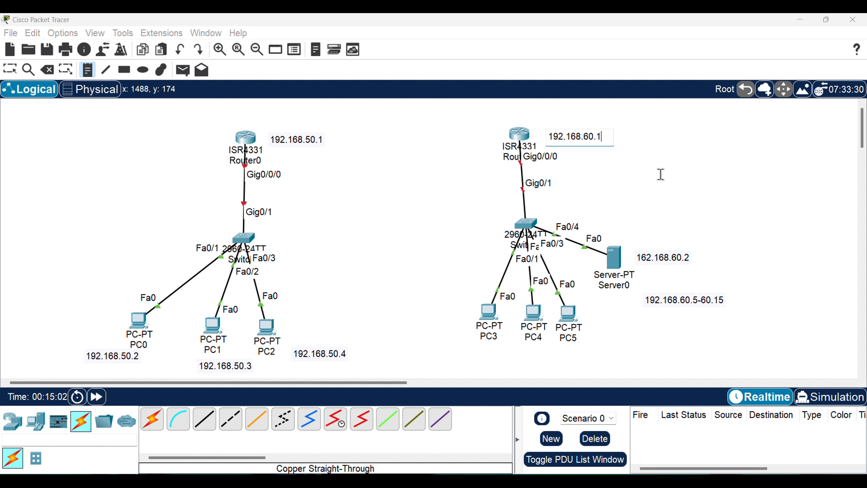
Rename Server0 as DHCP Server
left_click(624, 276)
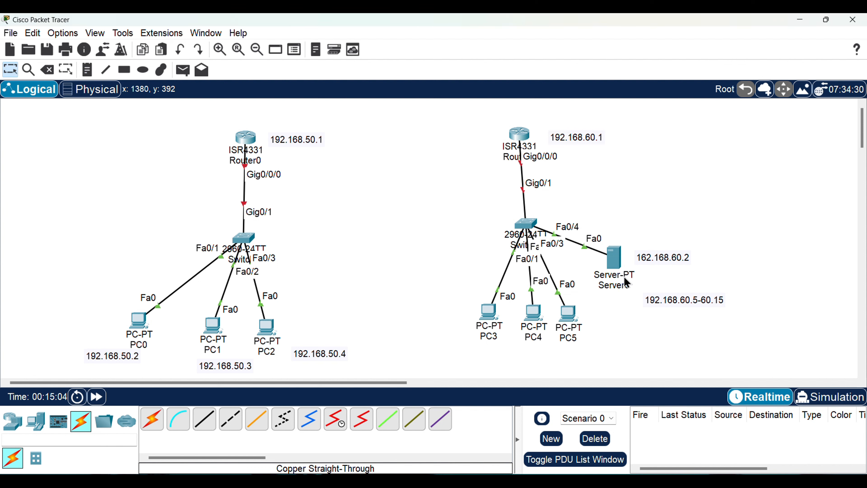
left_click(624, 285)
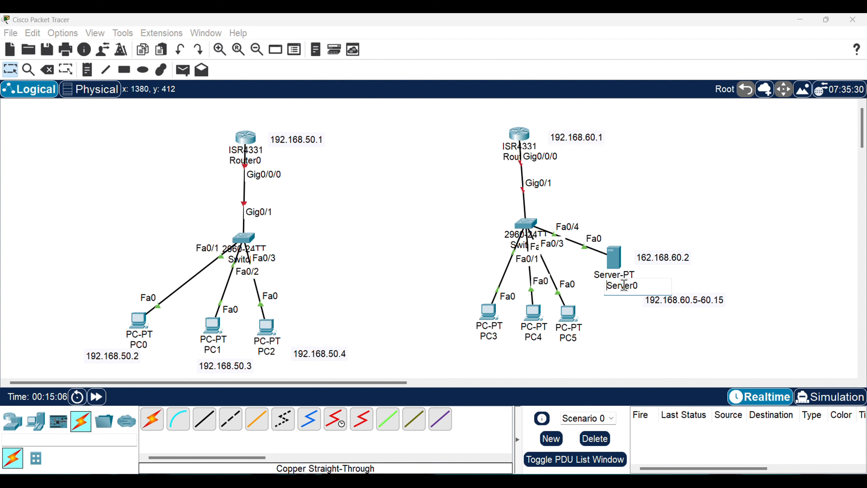
key("Delete")
key("Delete")
key("Delete")
key("Delete")
key("Delete")
key("Delete")
key("Delete")
type("DHCP")
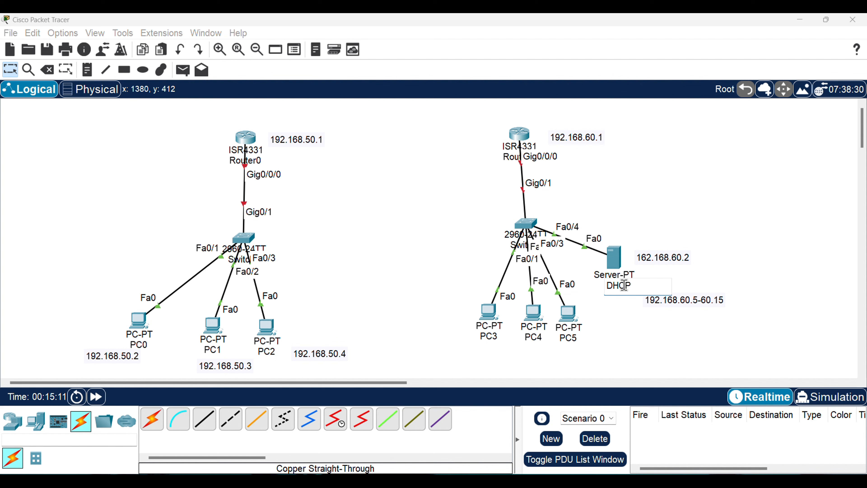
type(" Serc")
key("BackSpace")
type("b")
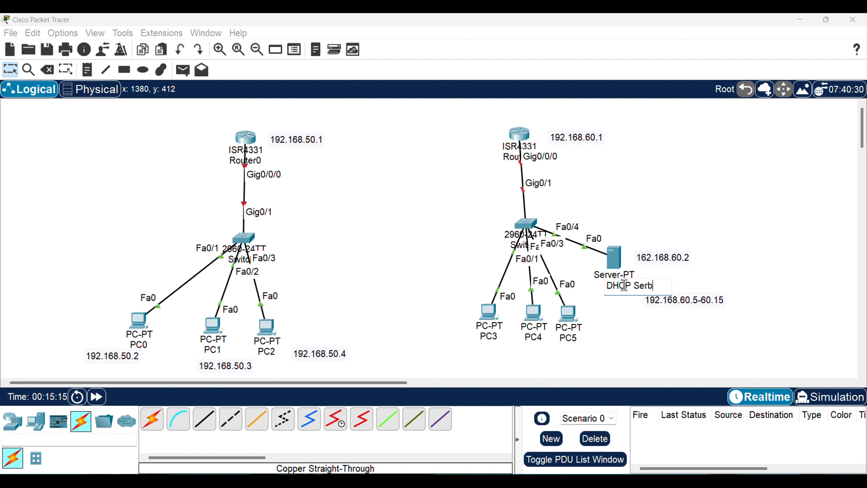
key("BackSpace")
left_click(736, 278)
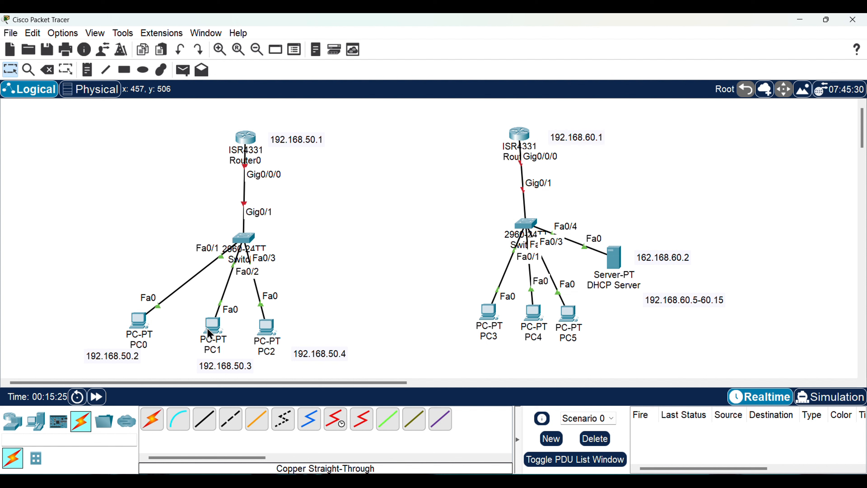
Set PC0's static IPv4 address on FastEthernet0 to 192.168.50.2
left_click(139, 328)
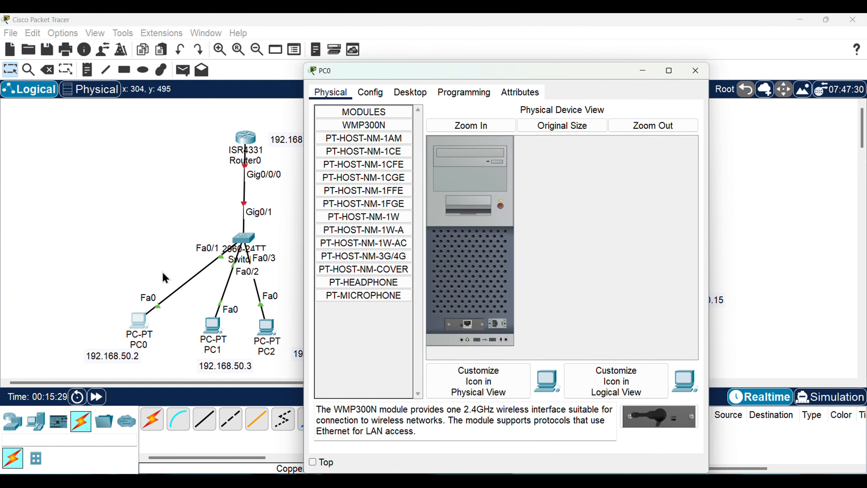
left_click(411, 94)
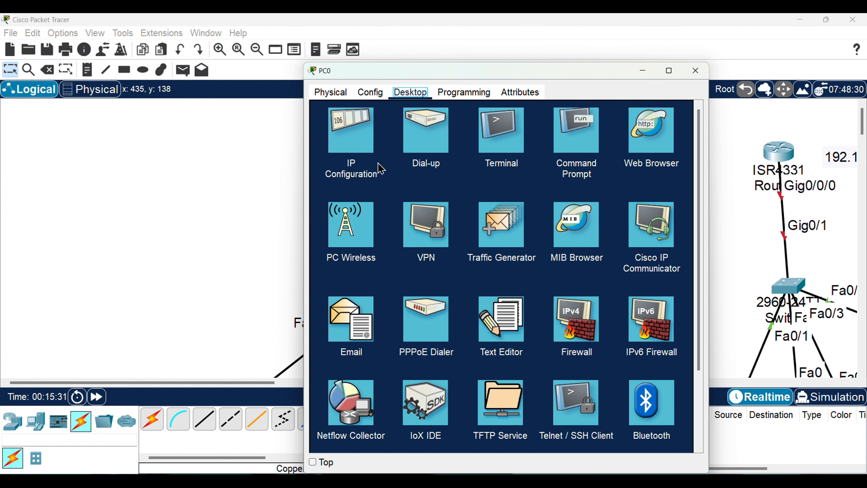
left_click(358, 129)
left_click(478, 171)
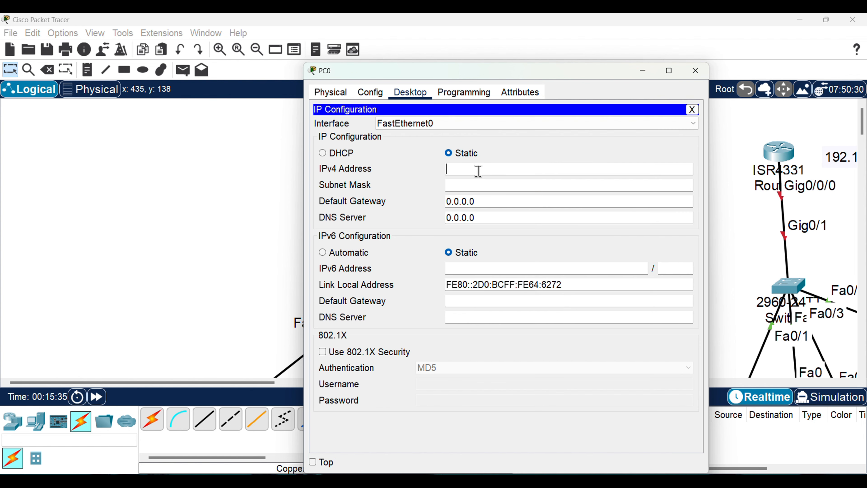
type("192.168.50.2")
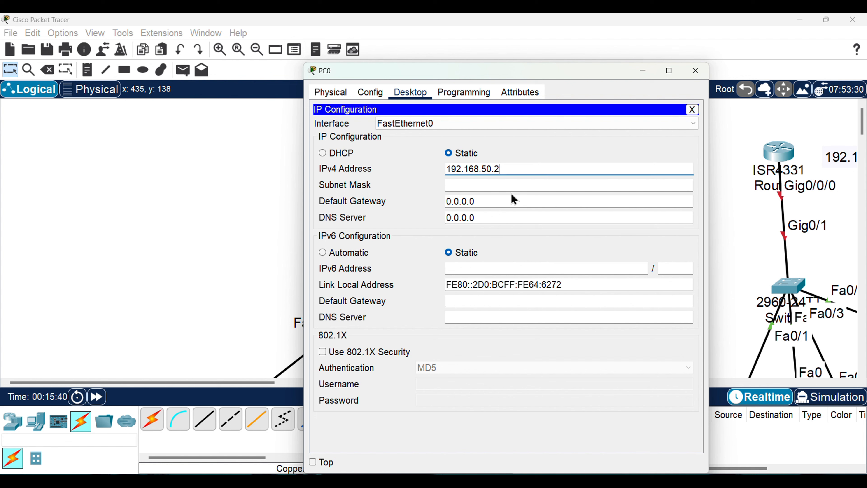
Fill in PC0's subnet mask as 255.255.255.0 and set its IPv4 default gateway to 192.168.50.1
left_click(517, 199)
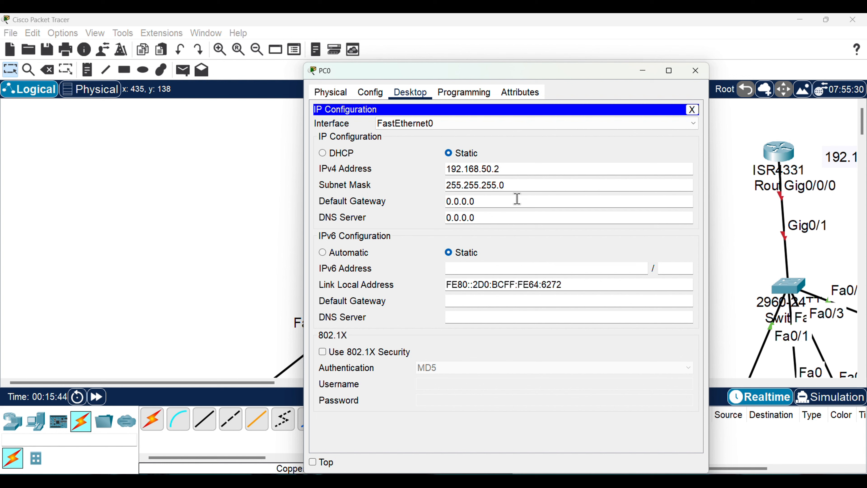
key("BackSpace")
key("BackSpace")
key("BackSpace")
key("BackSpace")
key("BackSpace")
key("BackSpace")
key("BackSpace")
left_click_drag(537, 73, 804, 64)
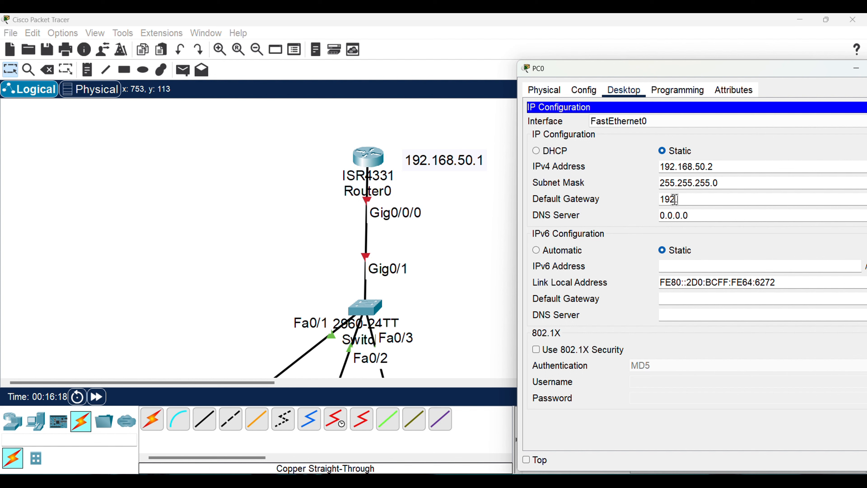
type(".168.50.1")
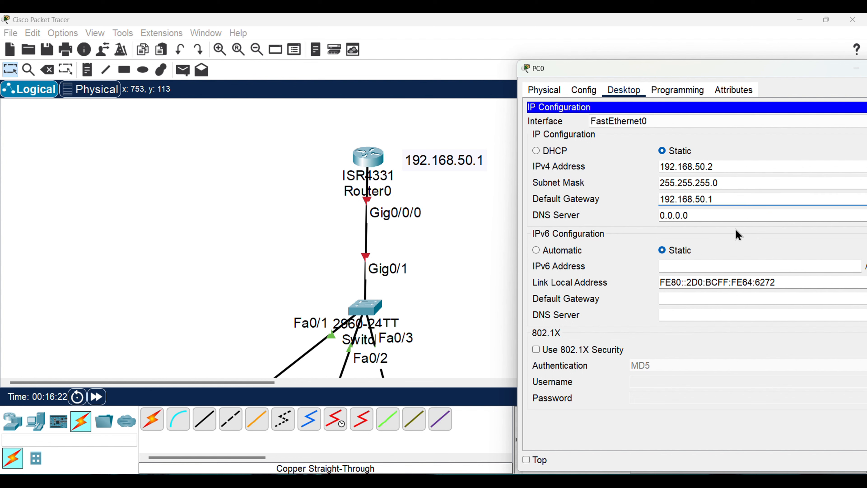
Close PC0's configuration window
scroll(383, 285, "down", 5)
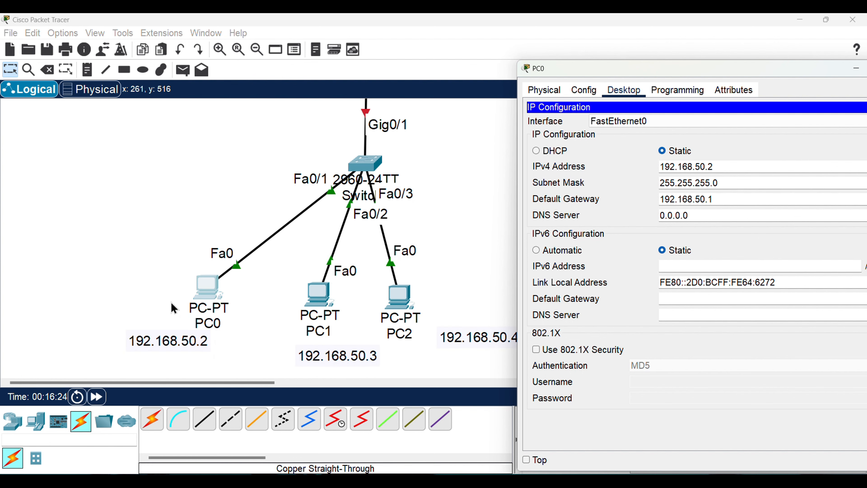
scroll(340, 295, "up", 3)
scroll(339, 295, "down", 1)
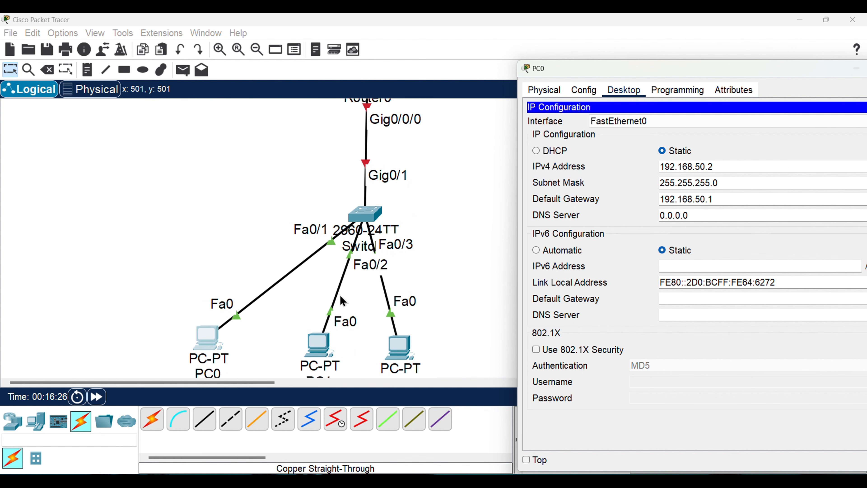
scroll(340, 295, "down", 2)
scroll(339, 295, "up", 3)
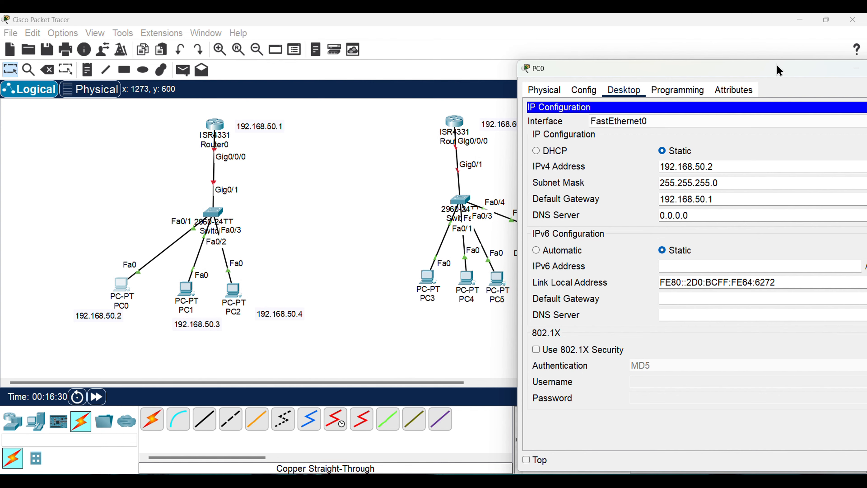
left_click_drag(773, 71, 592, 55)
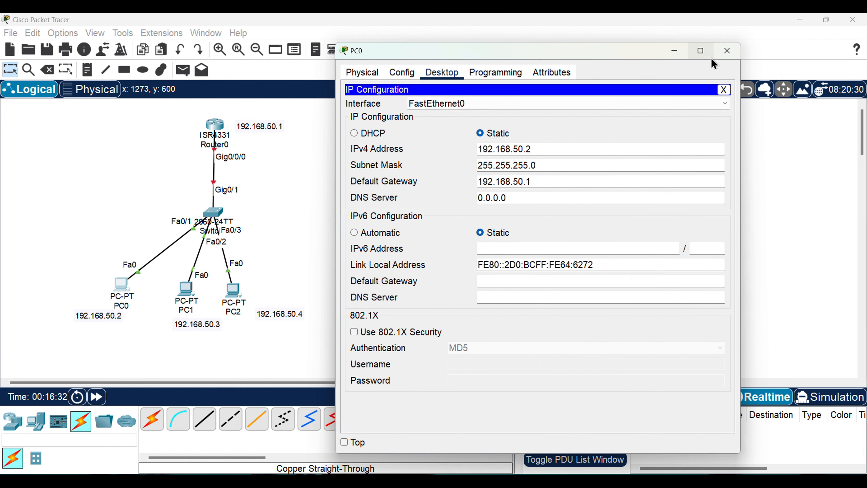
left_click(727, 50)
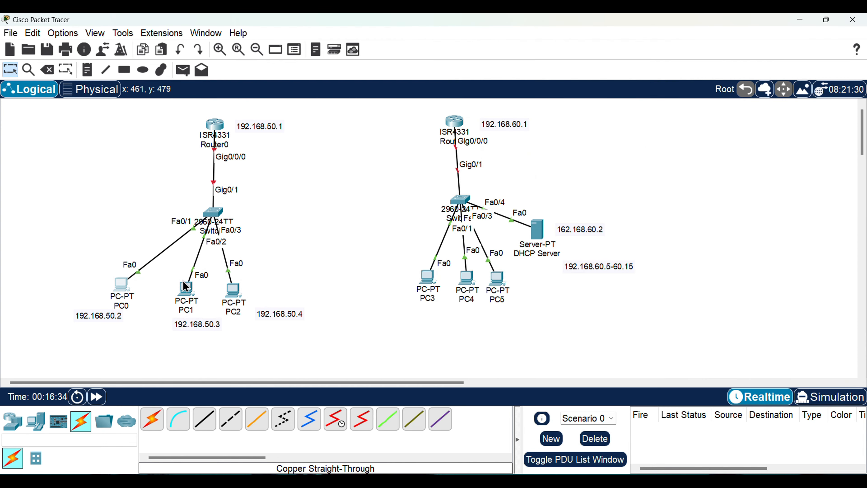
Set PC1's static IPv4 address on FastEthernet0 to 192.168.50.3
left_click(189, 296)
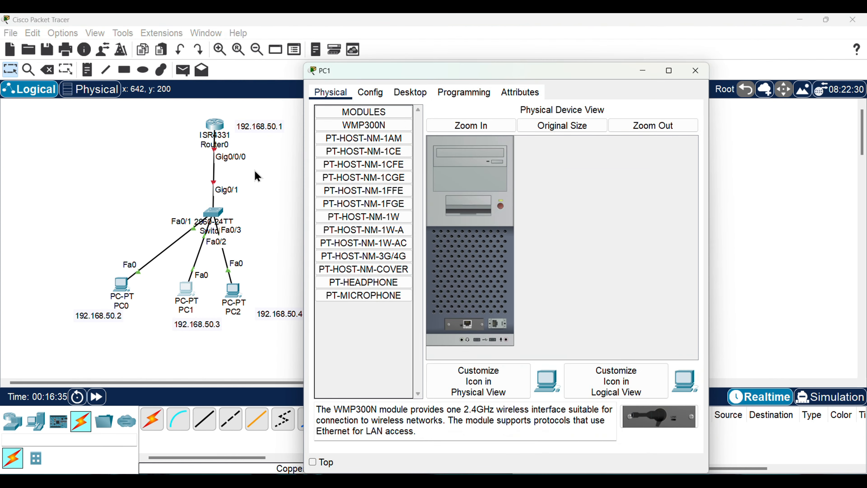
left_click(417, 99)
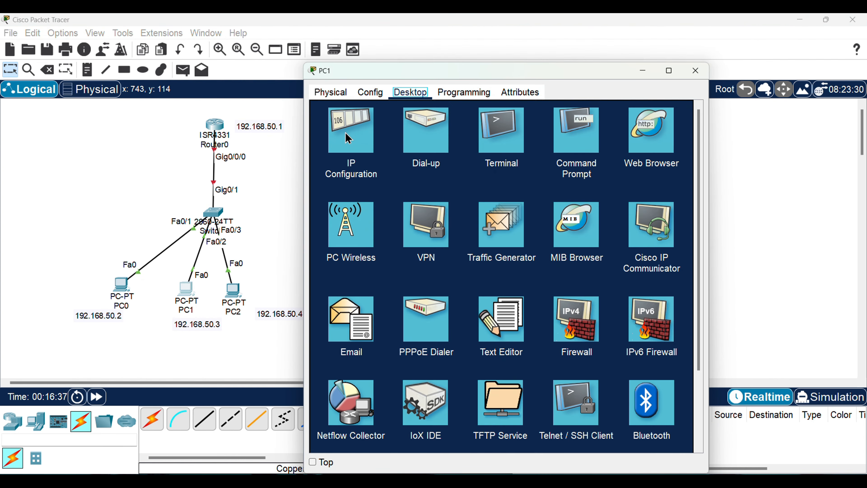
left_click(353, 138)
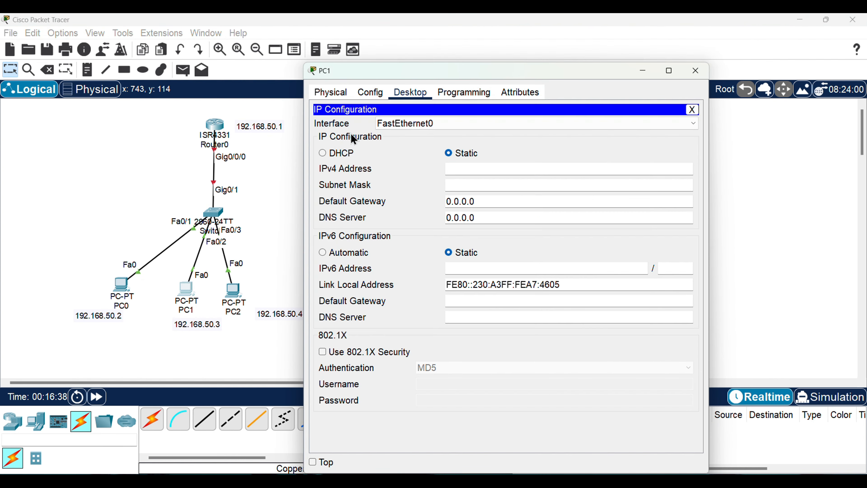
left_click(489, 170)
type("192.168.50.3")
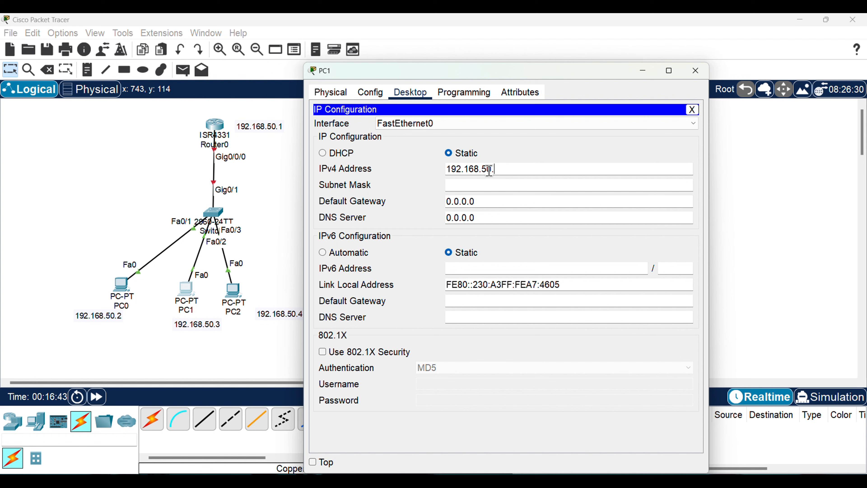
Fill in PC1's subnet mask as 255.255.255.0 and set its IPv4 default gateway to 192.168.50.1
left_click(493, 185)
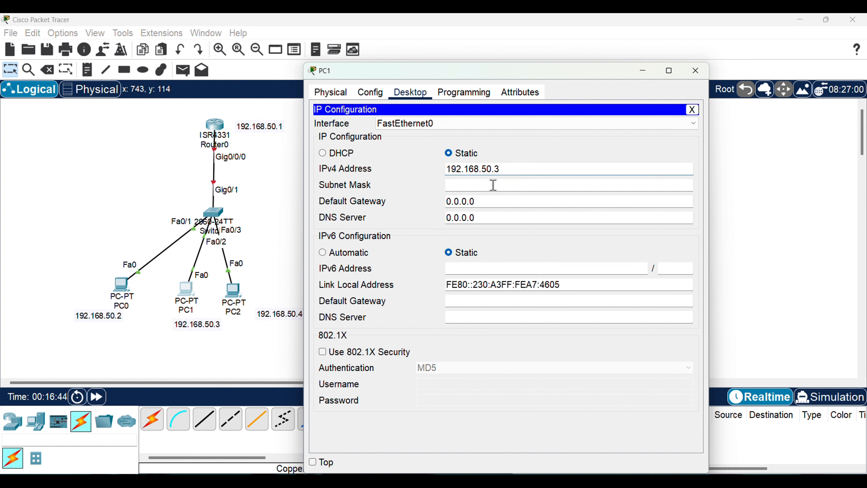
left_click(502, 200)
key("BackSpace")
key("BackSpace")
key("BackSpace")
key("BackSpace")
key("BackSpace")
key("BackSpace")
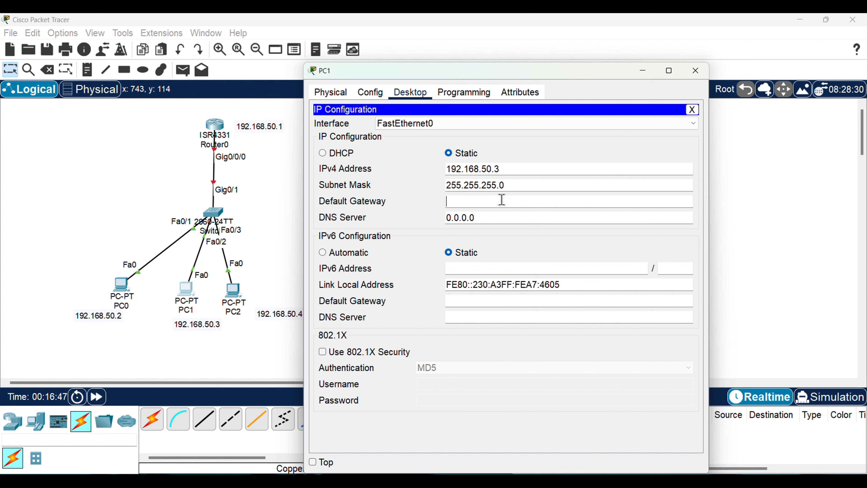
type("192.168.50.1")
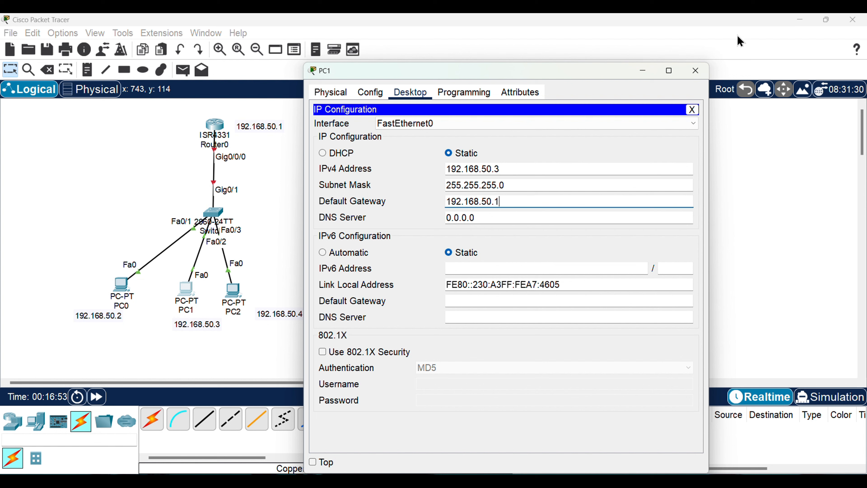
left_click(696, 71)
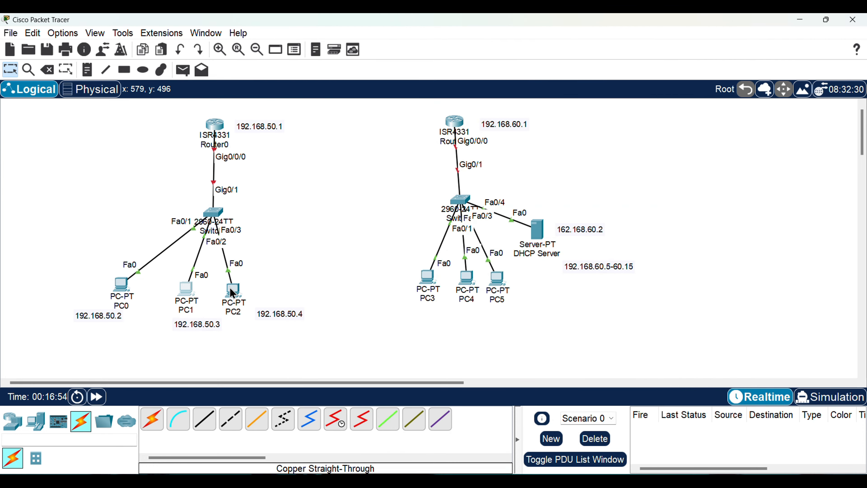
Set PC2's static IPv4 address on FastEthernet0 to 192.168.50.4
left_click(232, 292)
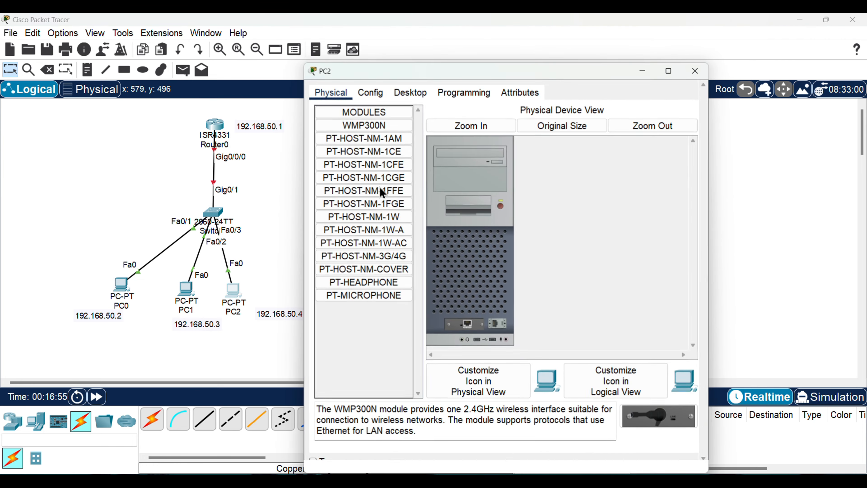
left_click(404, 96)
left_click(333, 149)
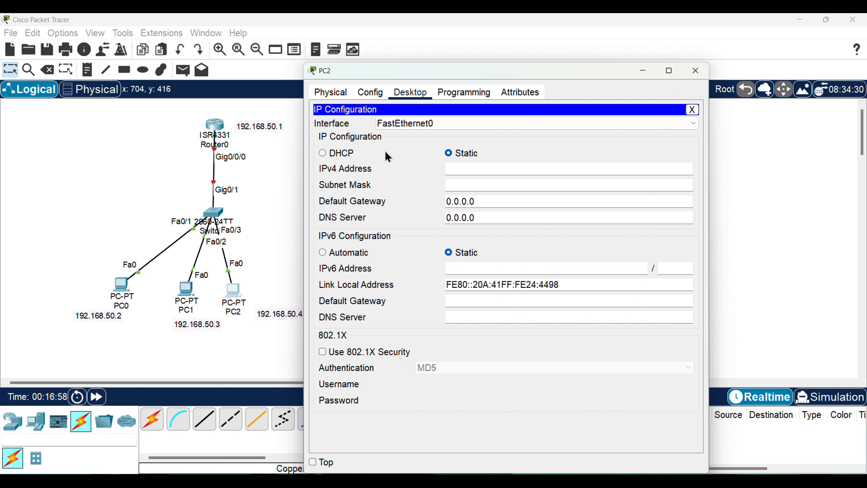
left_click(485, 169)
type("192.168.50.4")
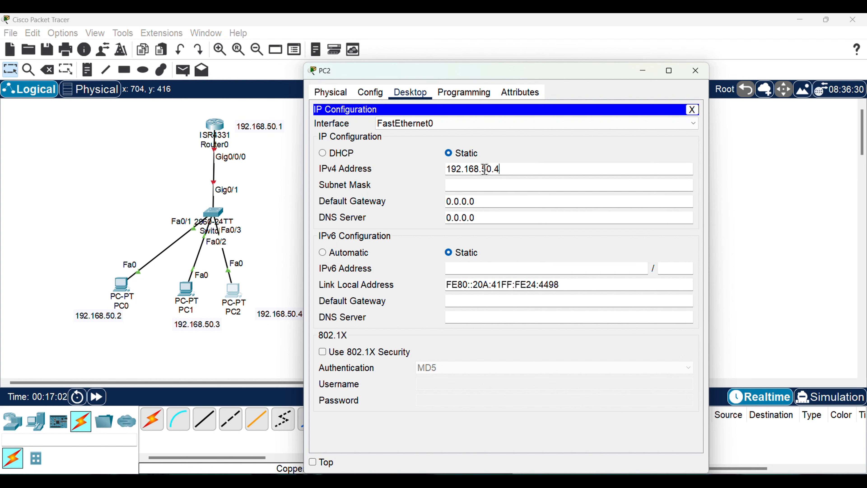
Fill in PC2's subnet mask as 255.255.255.0 and set its IPv4 default gateway to 192.168.50.1
left_click(502, 205)
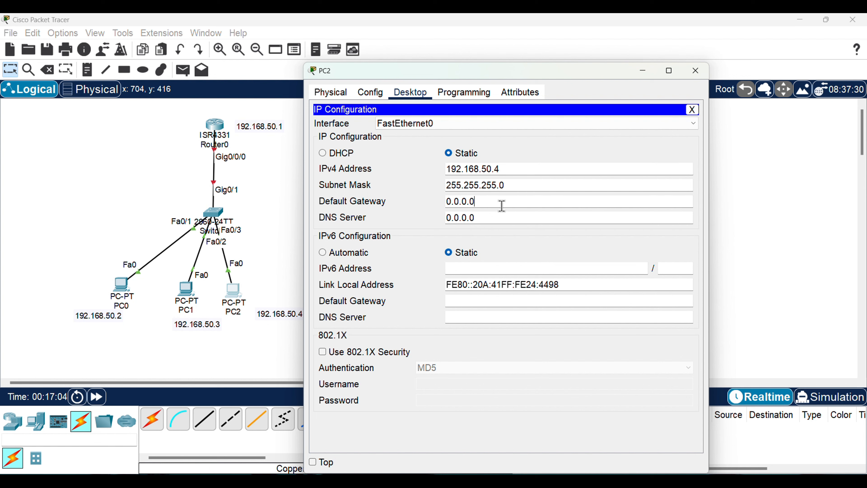
key("BackSpace")
key("BackSpace")
key("BackSpace")
key("BackSpace")
key("BackSpace")
key("BackSpace")
key("BackSpace")
type("192.168.50.1")
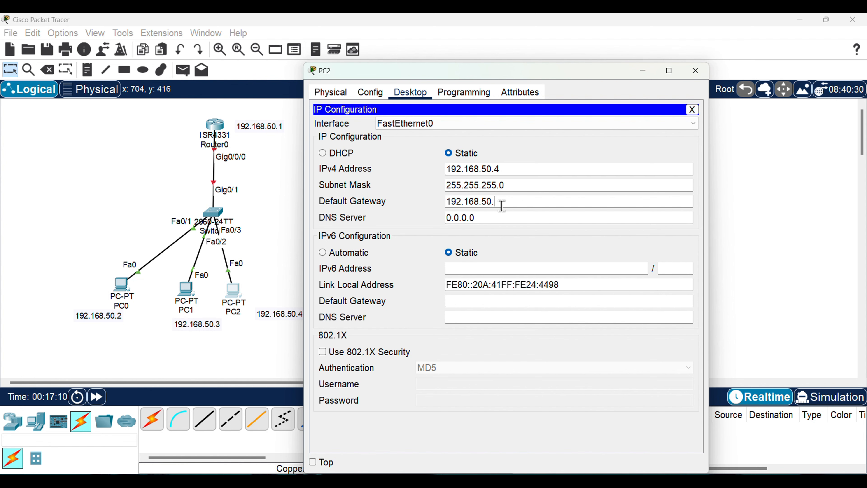
left_click(691, 71)
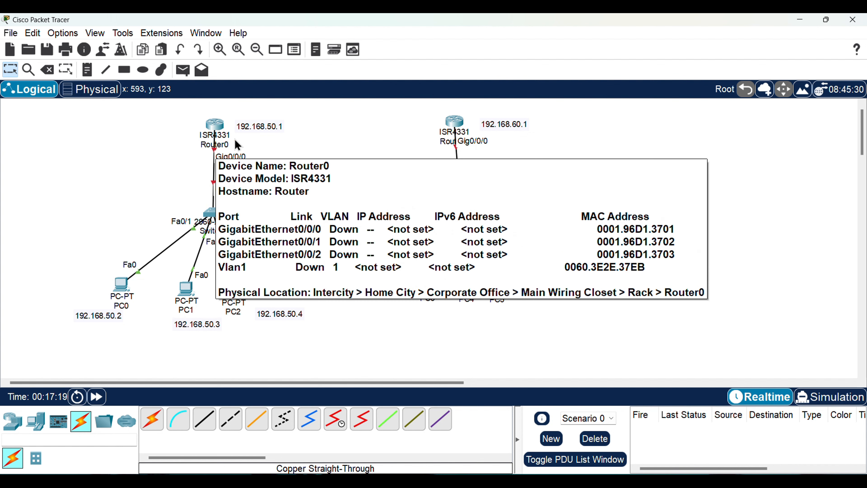
Open Router0's command line and decline the initial configuration dialog to reach the user prompt
left_click(214, 128)
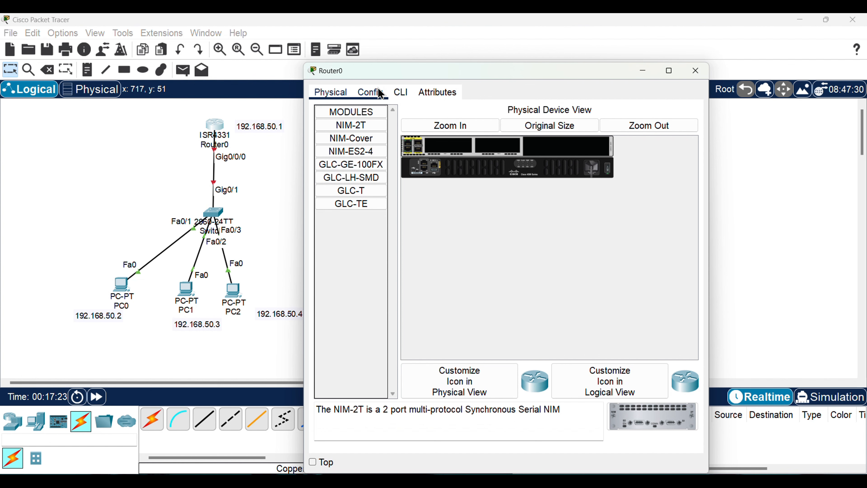
left_click(401, 92)
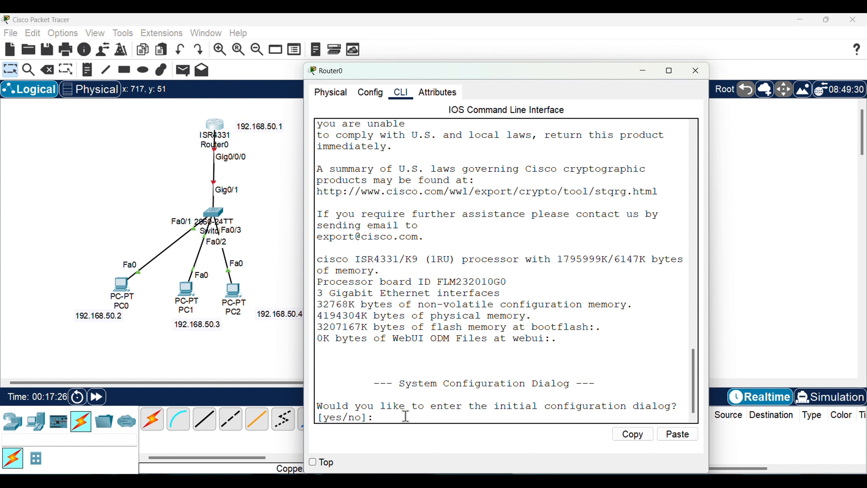
type("no")
key("Return")
Enter privileged mode with en and switch Router0 to global configuration mode with config terminal
key("Return")
key("Return")
key("Return")
key("Return")
key("Return")
key("Return")
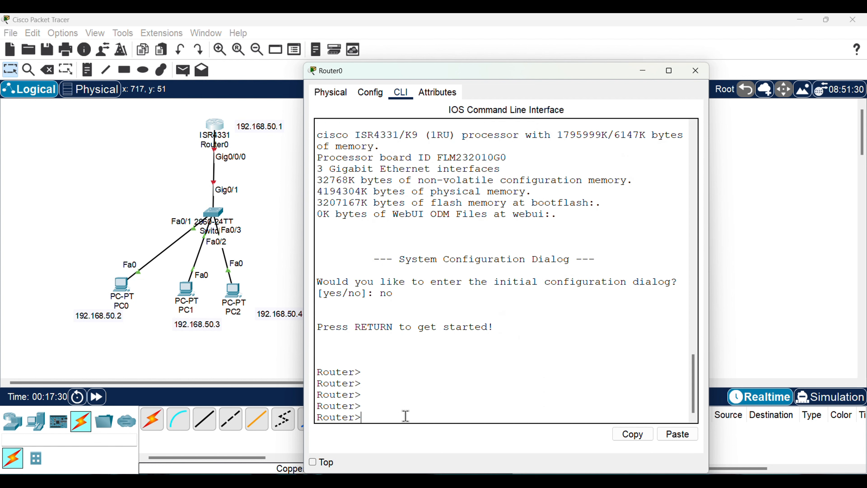
type("en")
key("Return")
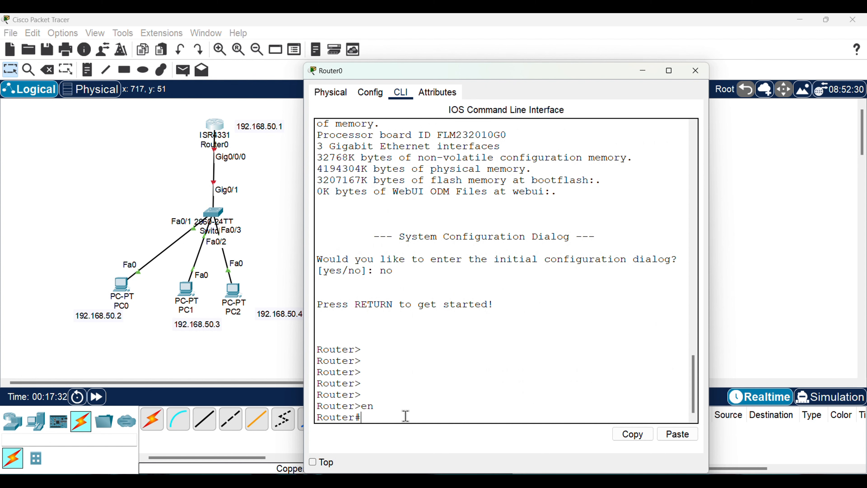
type("config termin")
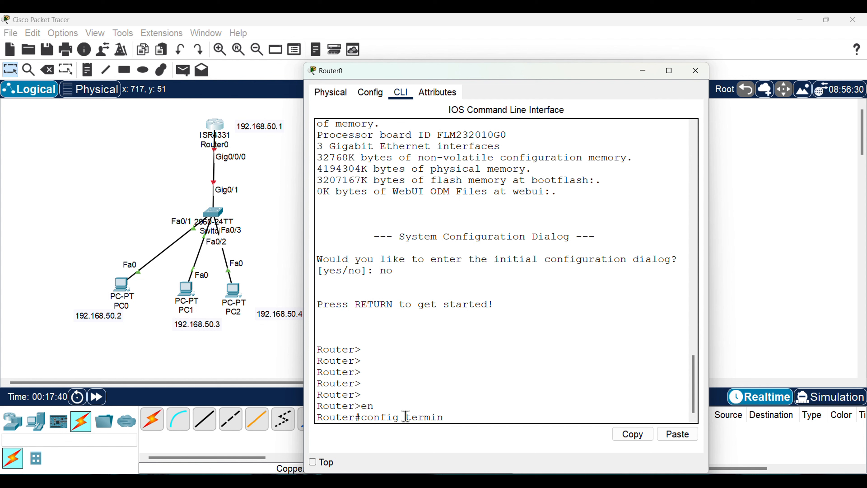
type("al")
key("Return")
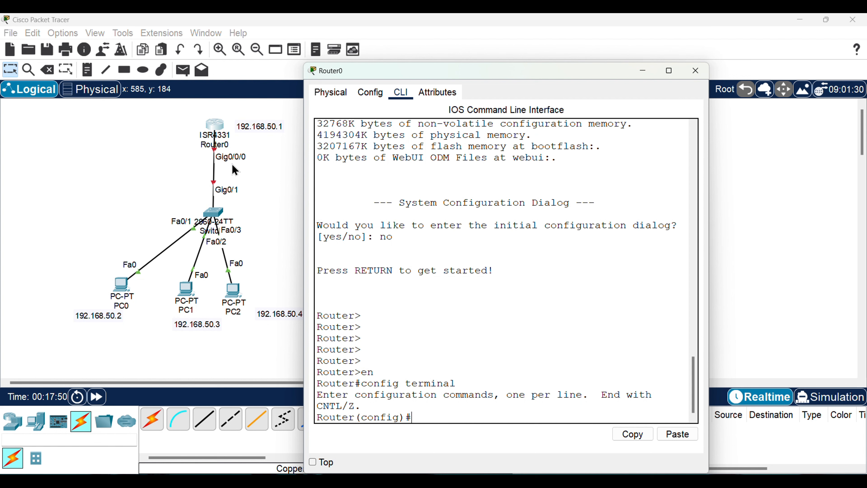
Assign IP address 192.168.50.1 with mask 255.255.255.0 to Router0's interface gig0/0/0
type("int gig0/0/0")
key("Return")
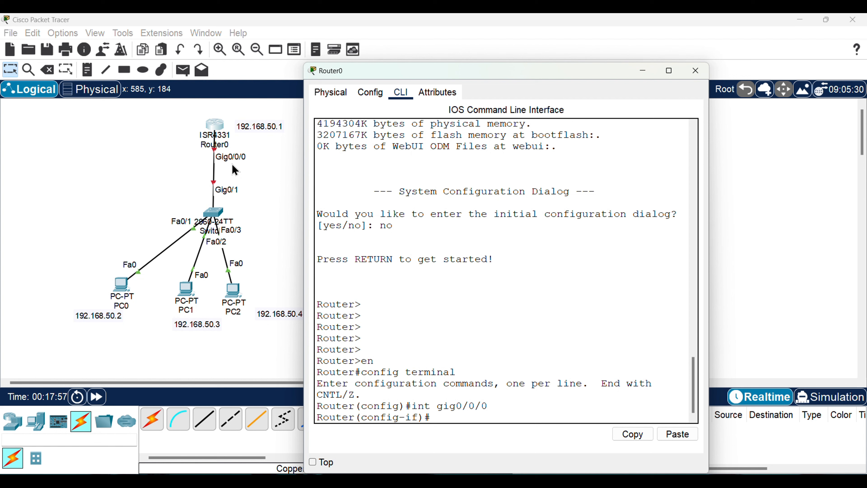
type("ip addd")
key("BackSpace")
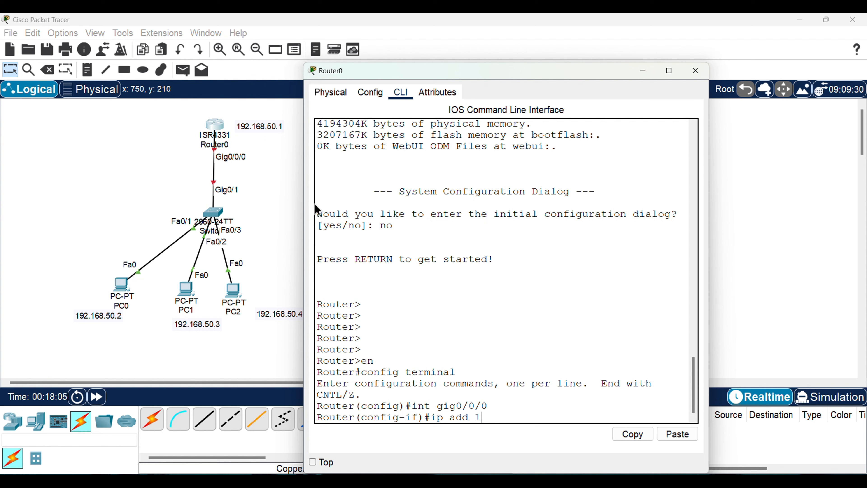
type("192.168.50.1 255")
type(".255.255.0")
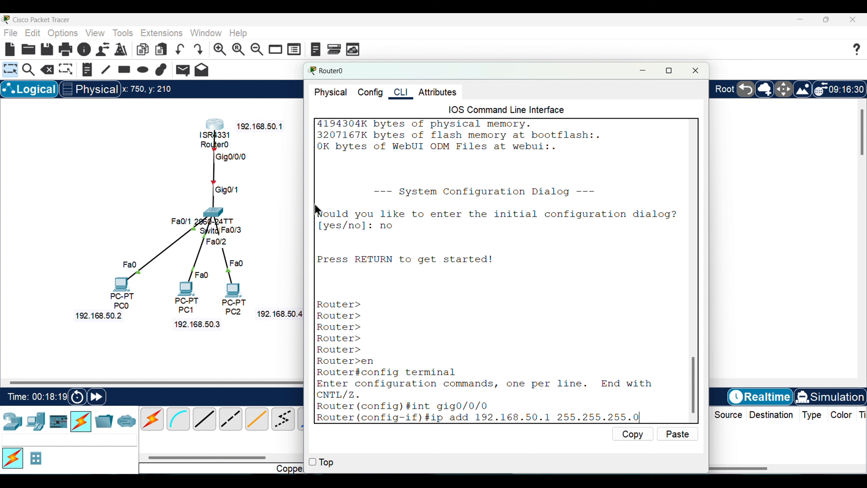
key("Return")
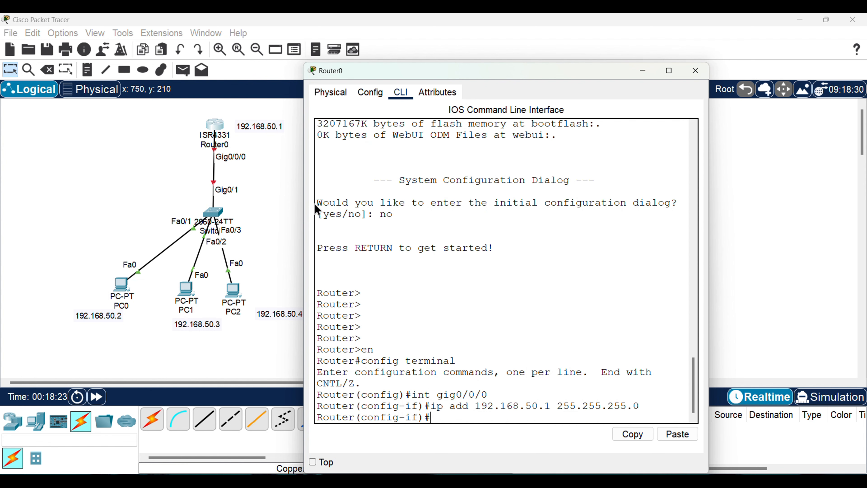
Enable Router0's gig0/0/0 interface with the no shut command
type("no shut")
key("Return")
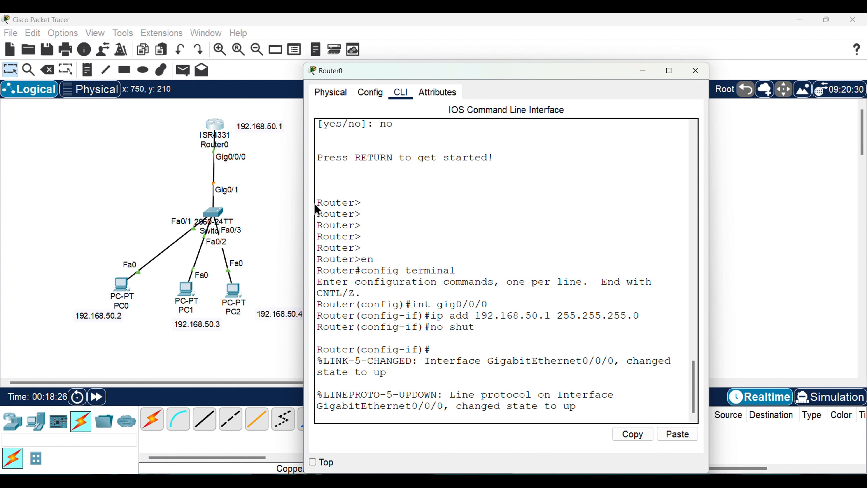
Save Router0's configuration with do wr, and exit interface configuration mode
type("do wr")
key("Return")
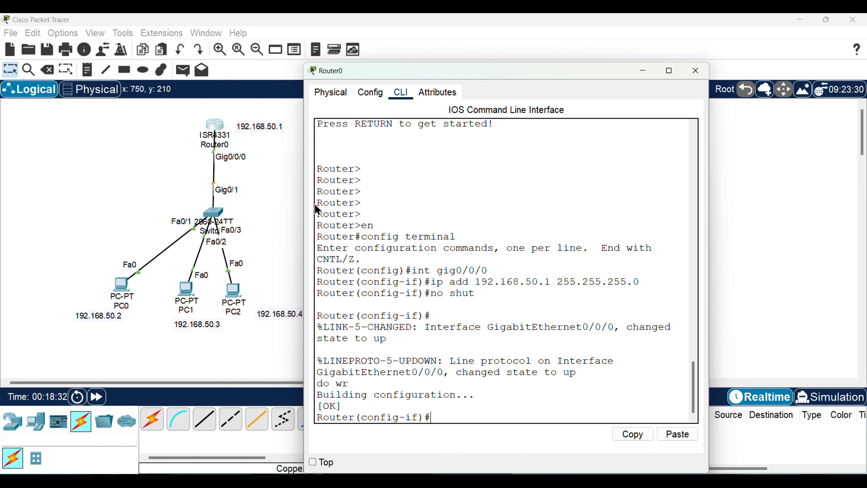
key("Return")
key("Return")
type("ex")
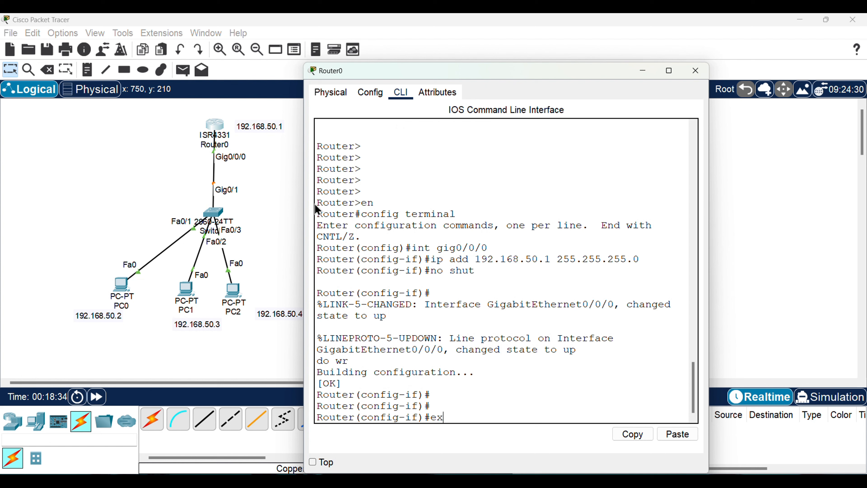
key("Return")
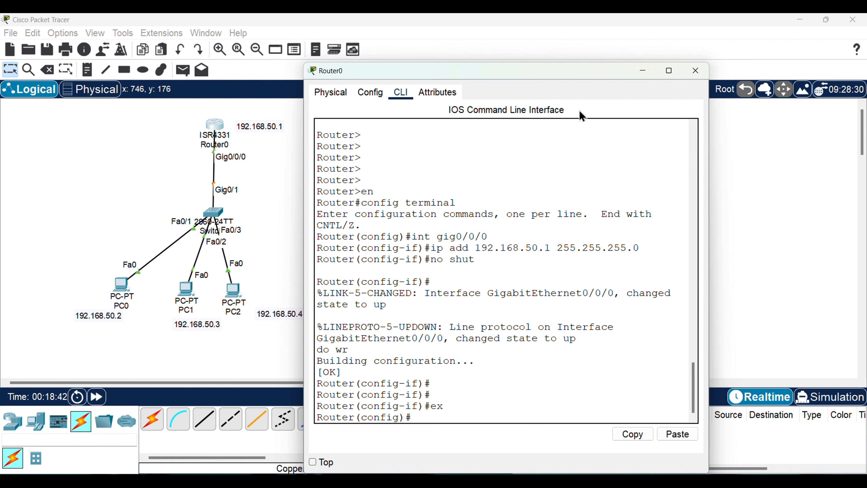
left_click(688, 77)
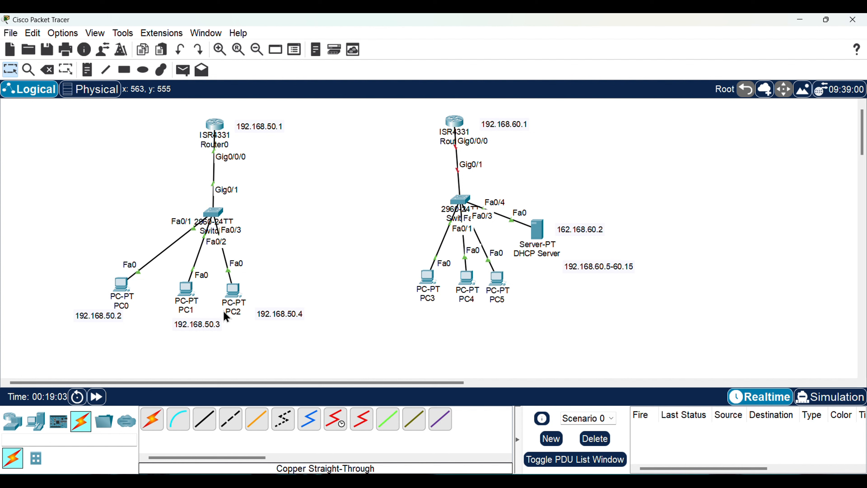
Ping 192.168.50.4 from PC0's command prompt to test connectivity to PC2
mouse_move(225, 315)
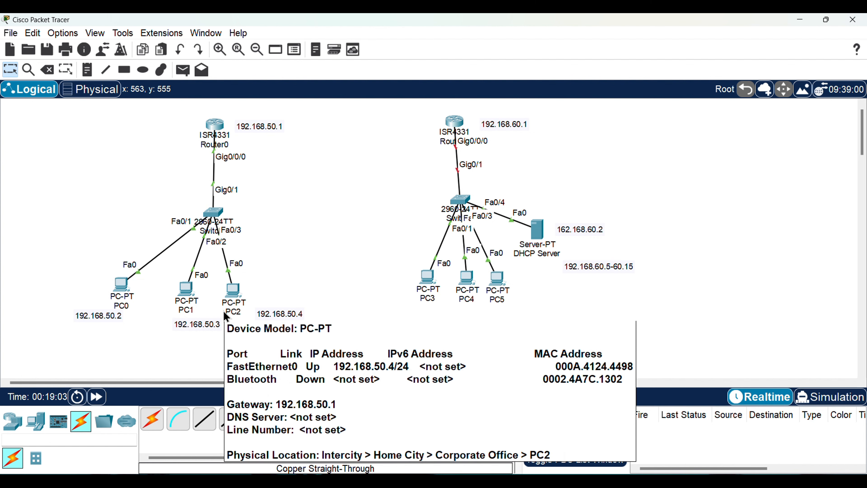
left_click(120, 288)
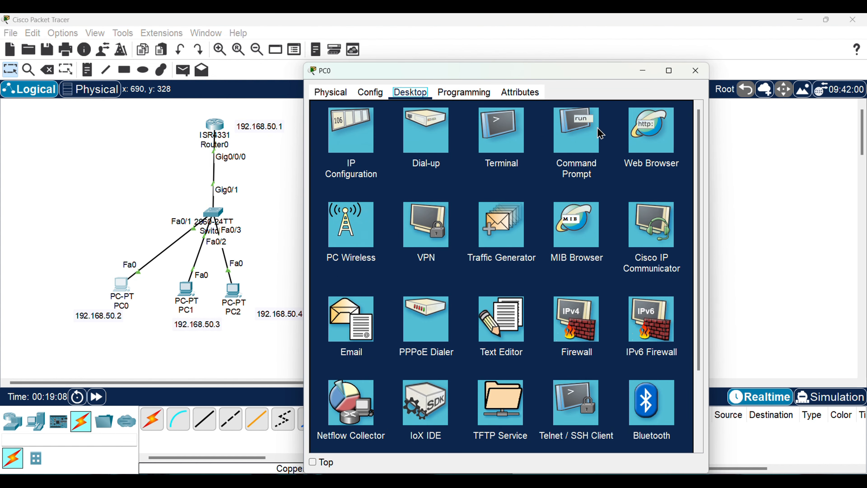
left_click(563, 146)
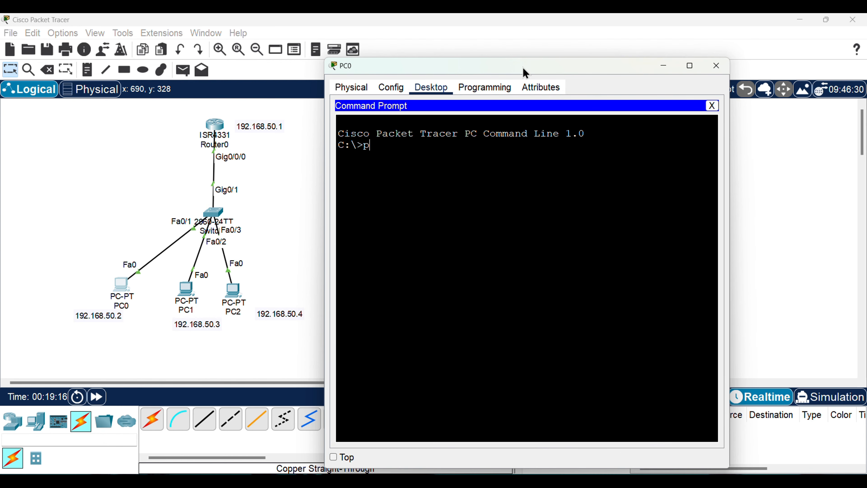
type("ing 192")
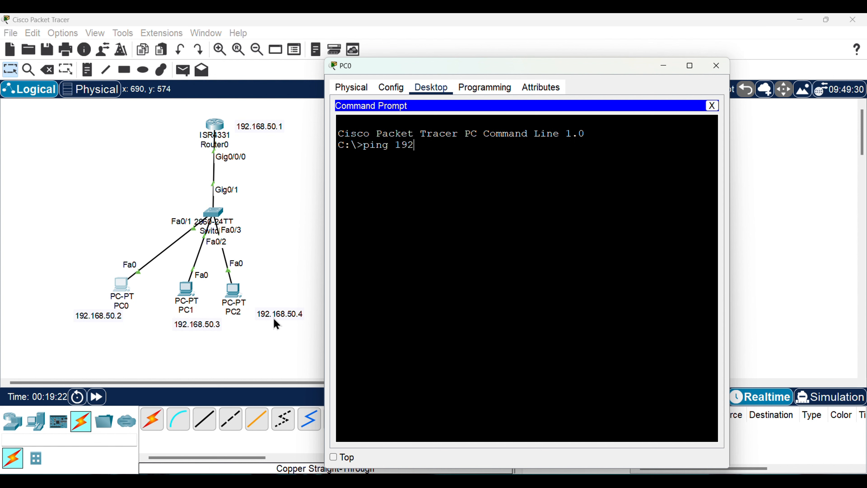
type(".168.50.4")
key("Return")
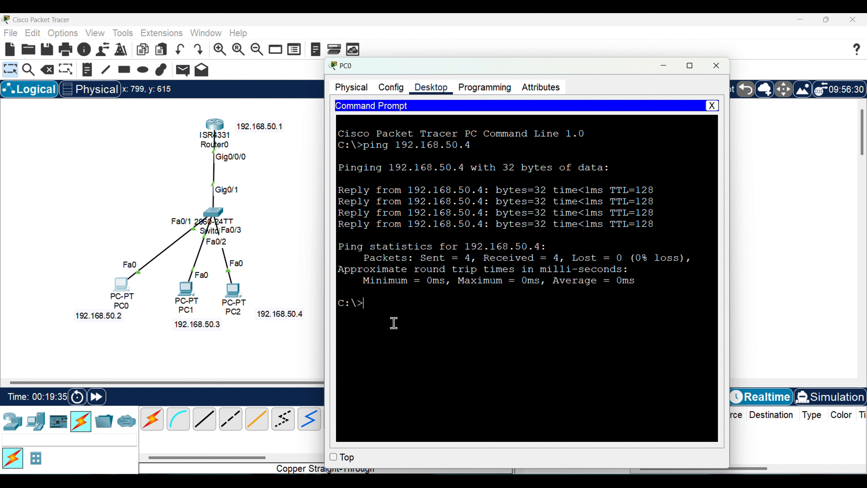
Ping 192.168.50.3 from PC0's command prompt to test connectivity to PC1, and close the PC0 window
type("ping 192.168.50.4")
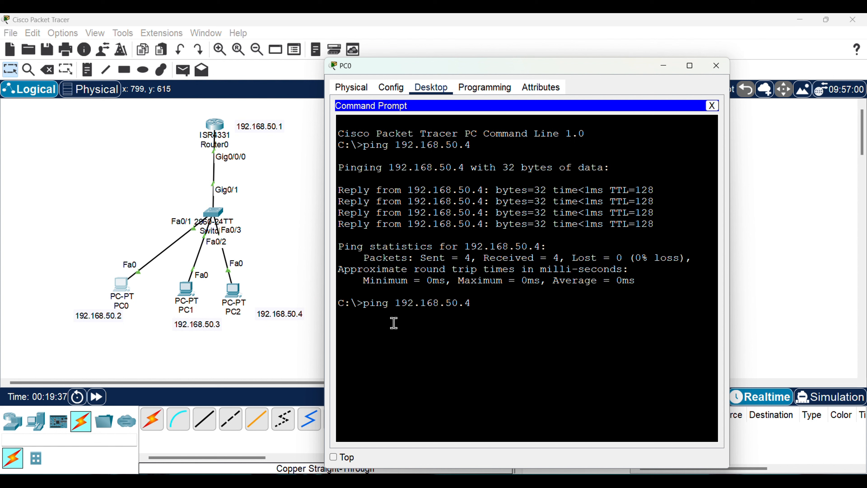
key("BackSpace")
type("3")
key("Return")
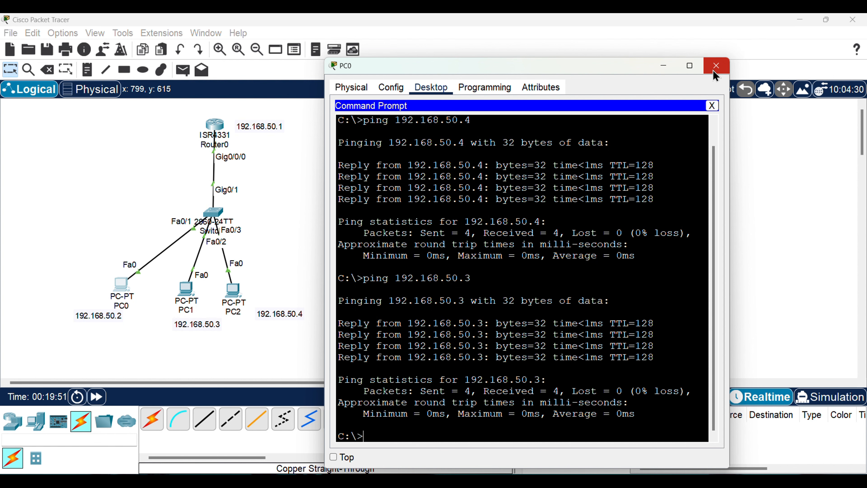
left_click_drag(611, 70, 569, 66)
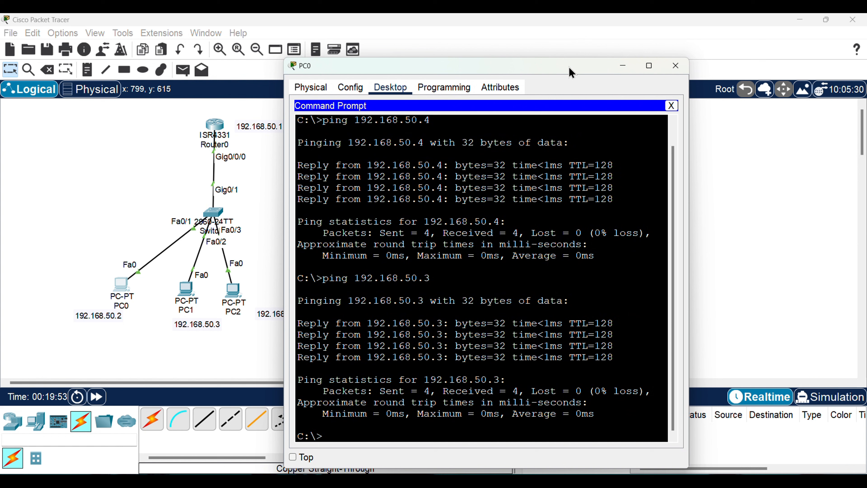
left_click(674, 66)
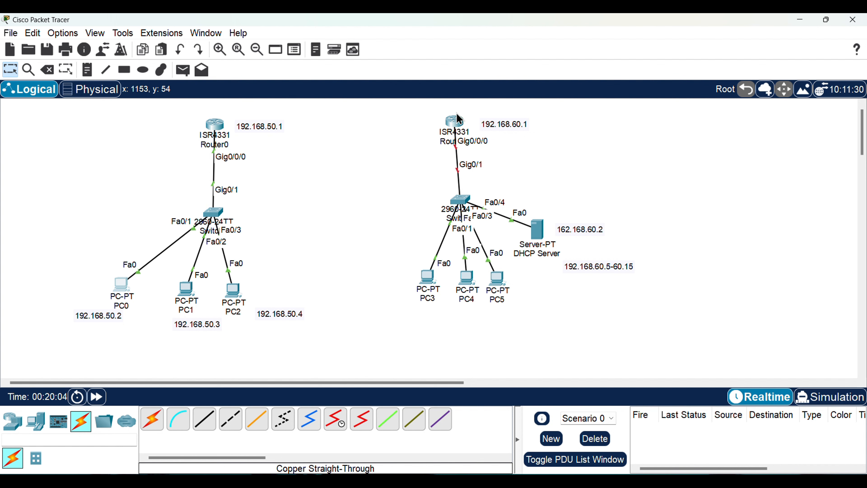
Open Router1's command line and answer no to the initial configuration dialog
left_click(454, 122)
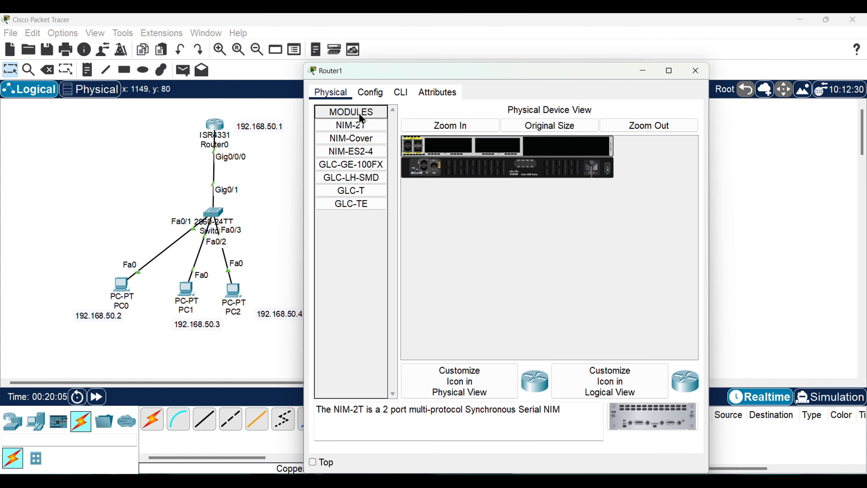
left_click(402, 99)
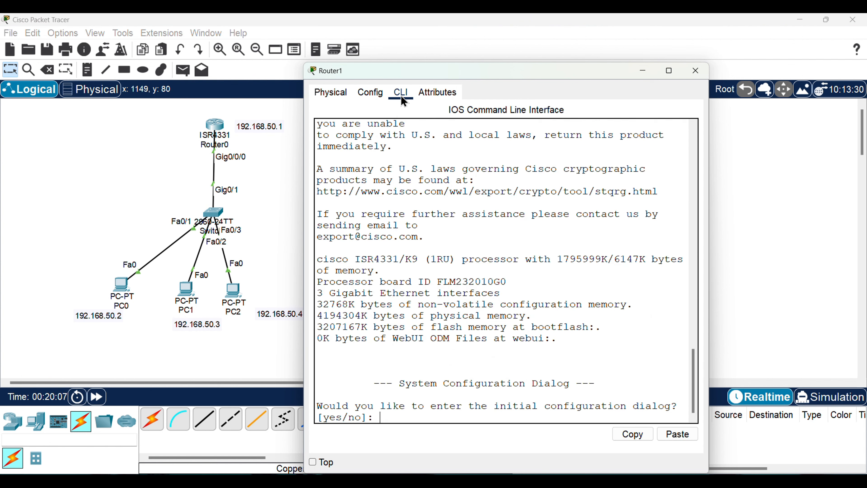
type("no")
key("Return")
key("Return")
key("Return")
key("Return")
key("Return")
key("Return")
Enter privileged mode with en and switch Router1 to global configuration mode with config t
type("er>e")
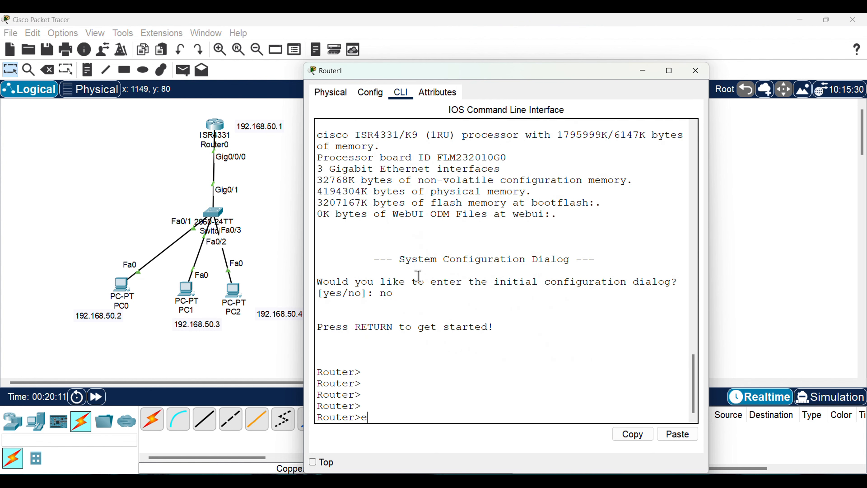
type("n")
key("Return")
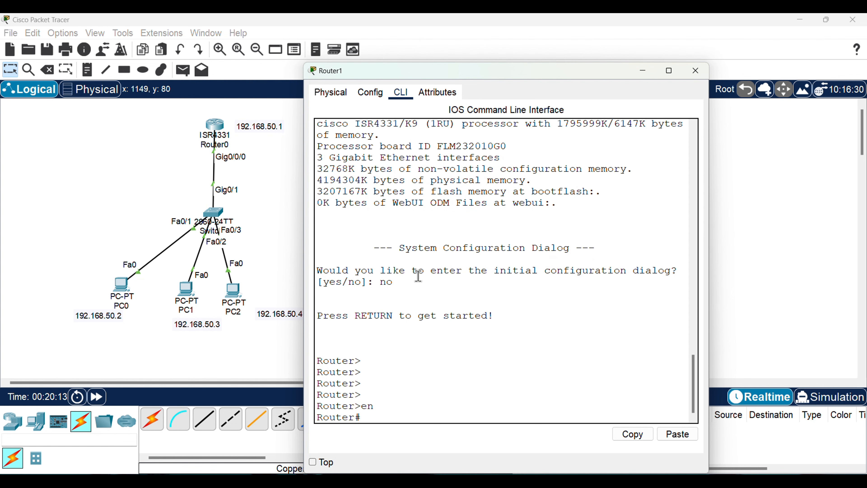
type("config t")
key("Return")
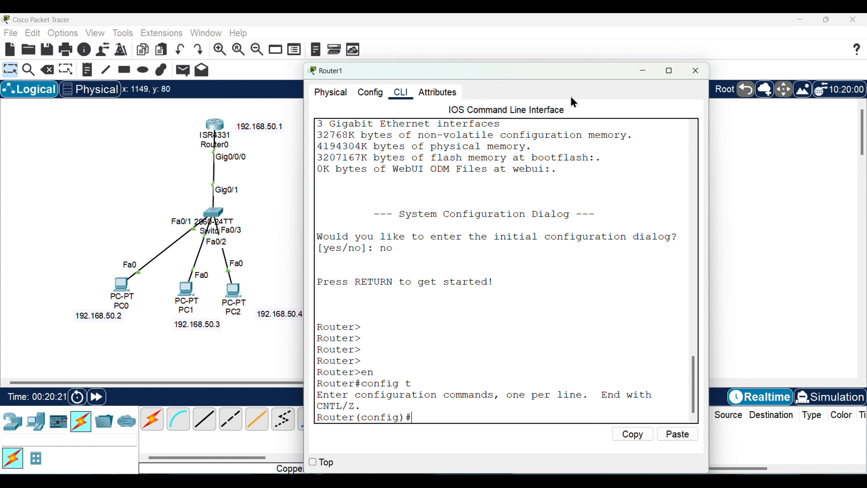
Enter interface configuration mode for Router1's gig0/0/0 with int gig0/0/0
left_click_drag(526, 74, 277, 89)
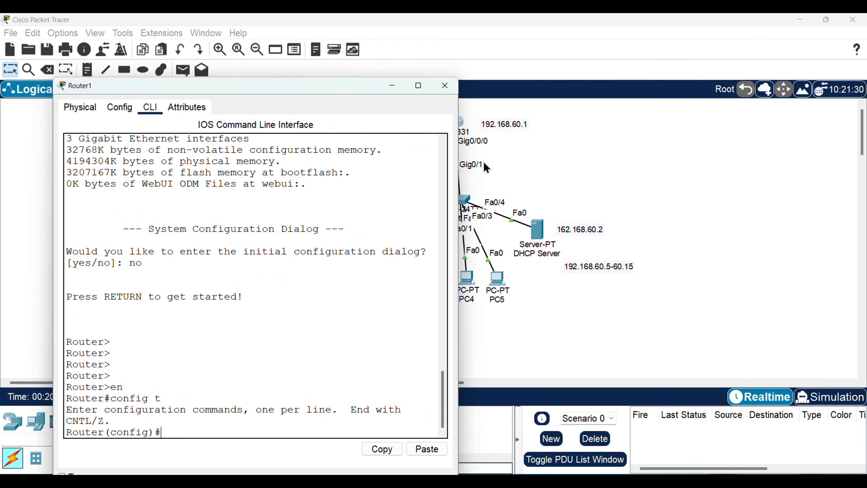
left_click_drag(368, 89, 288, 83)
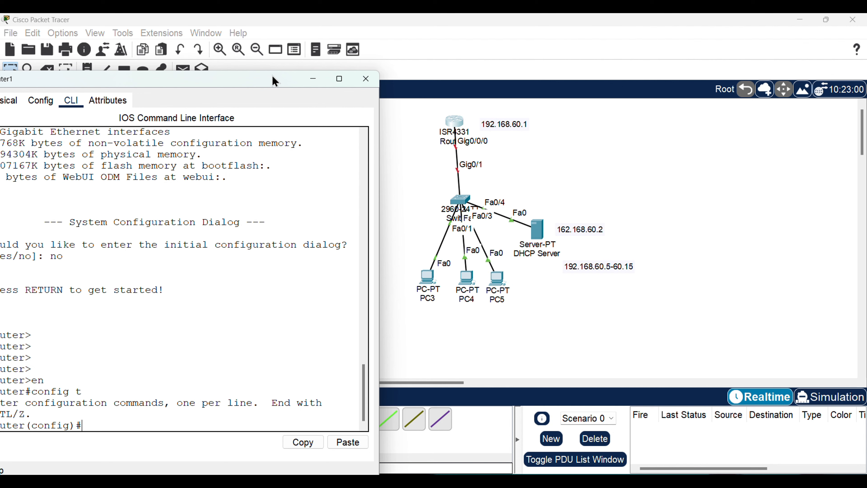
left_click_drag(259, 81, 471, 72)
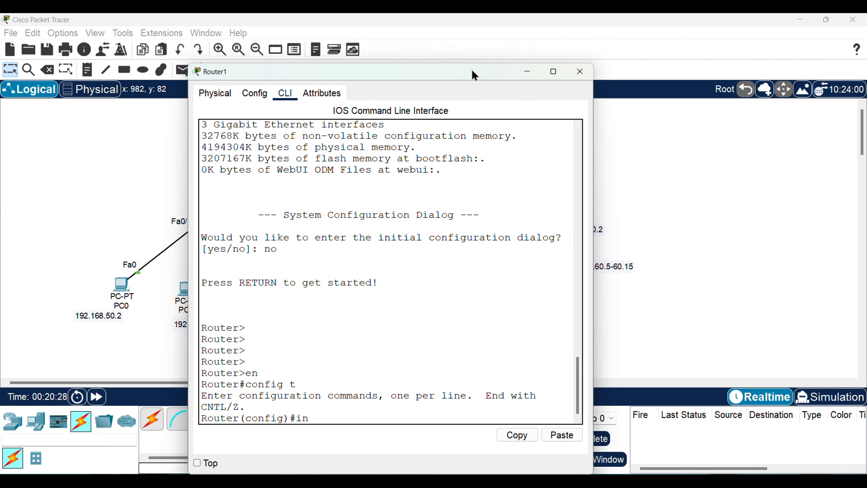
type("t gig0/0/0")
key("Return")
Assign IP address 192.168.60.1 with mask 255.255.255.0 to Router1's gig0/0/0 interface
type("ip a")
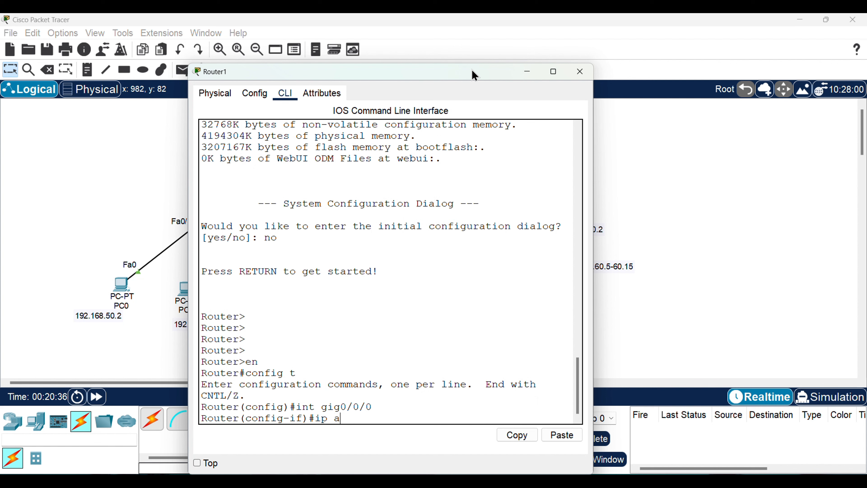
type("dd 192.168.60.1")
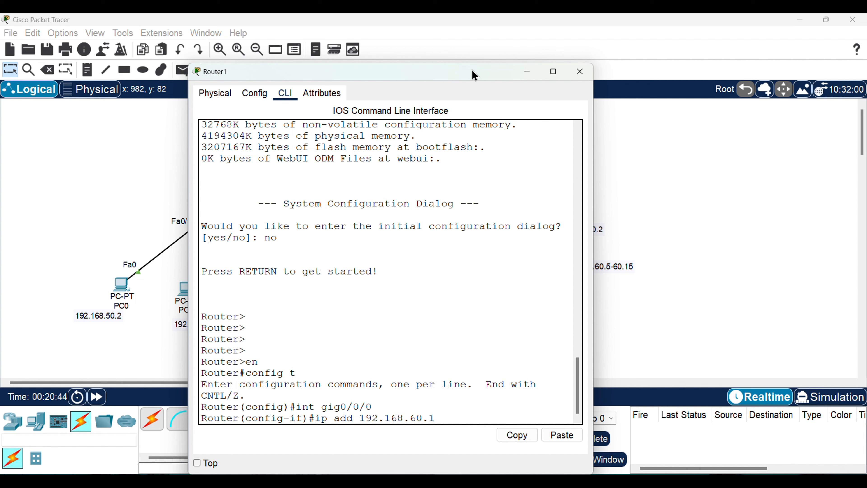
type(" 255.255.255.0")
key("Return")
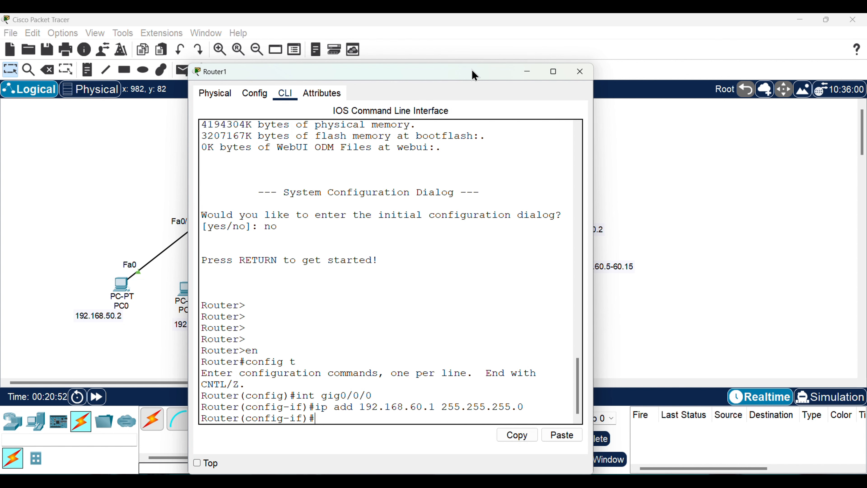
Enable Router1's gig0/0/0 interface with the no shut command
type("no shut")
key("Return")
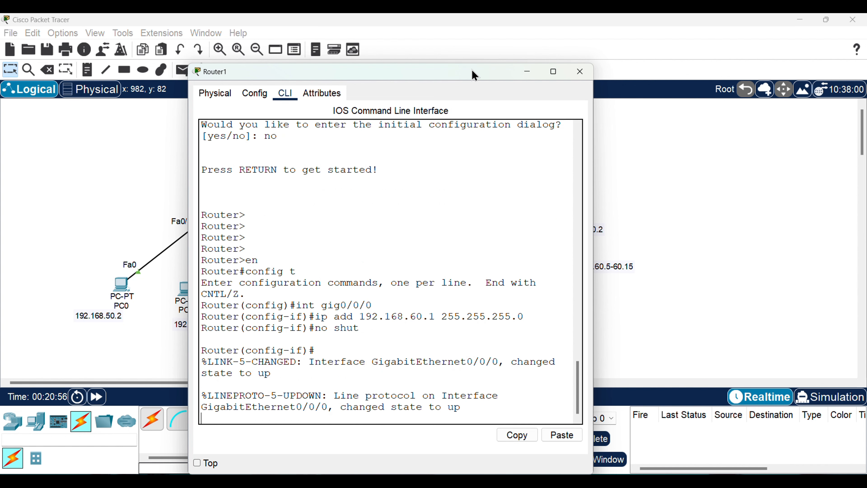
key("Return")
key("Return")
Save Router1's configuration with do wr, exit interface configuration mode with ex, and close the router window
type("do")
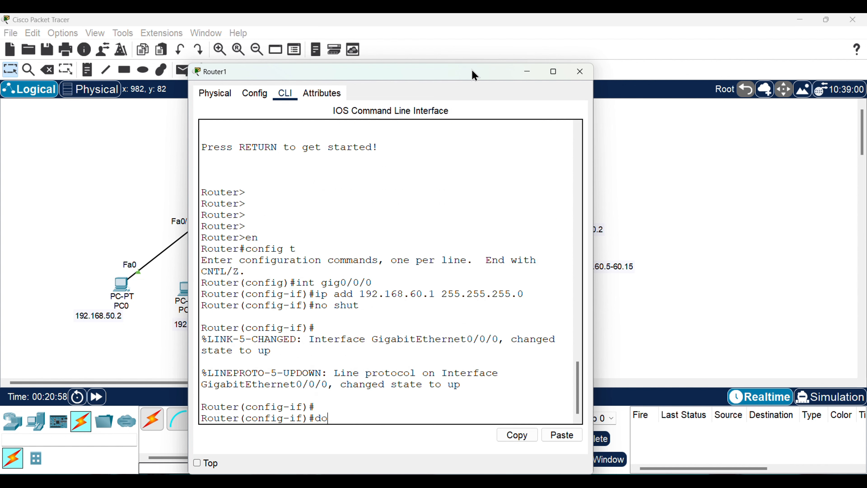
type(" wr")
key("Return")
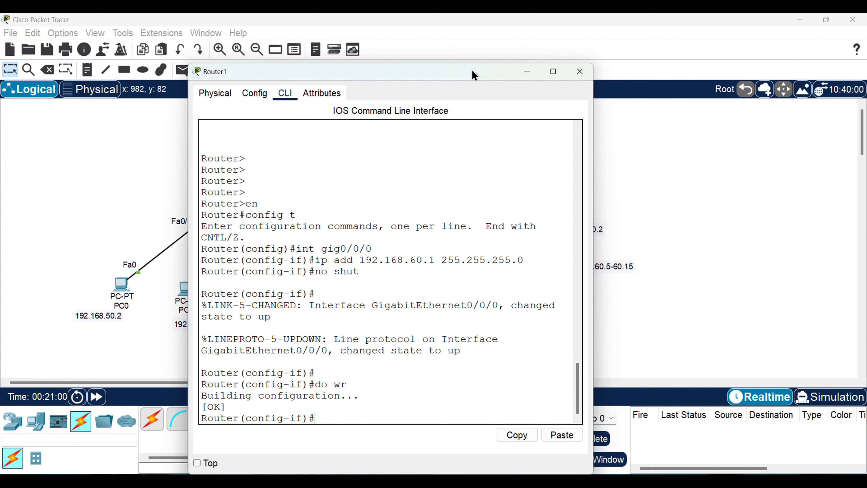
key("Return")
key("Return")
key("Return")
type("ex")
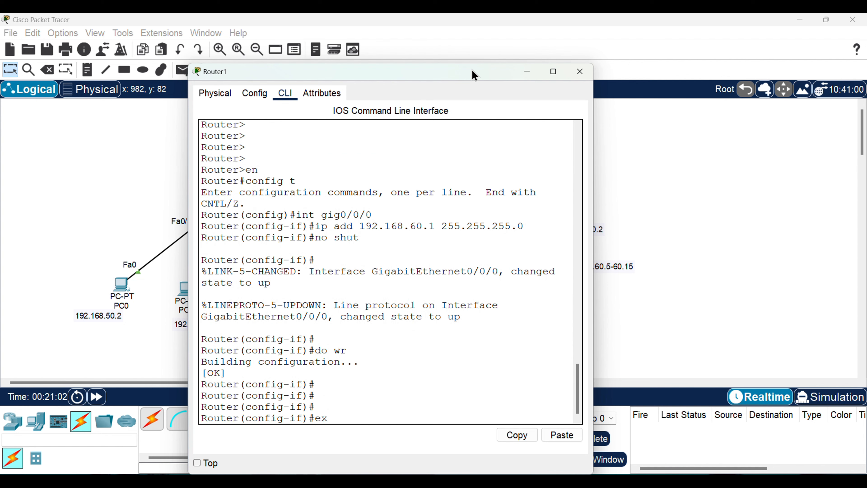
key("Return")
key("Return")
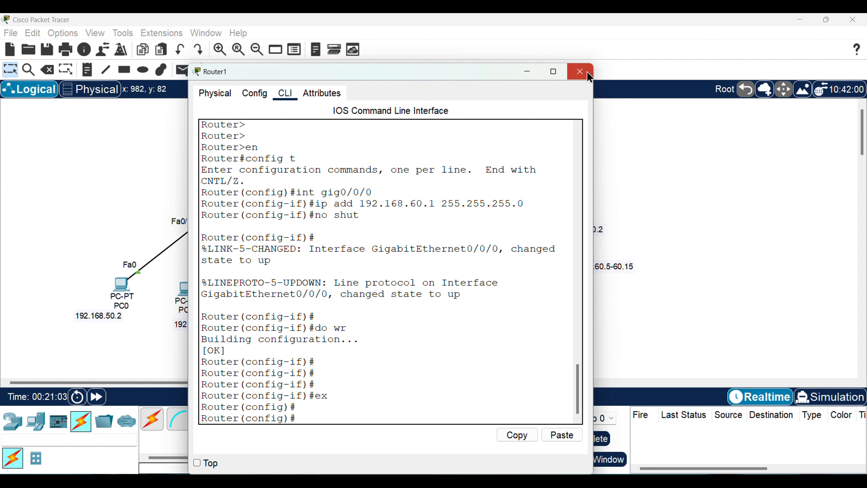
left_click(580, 72)
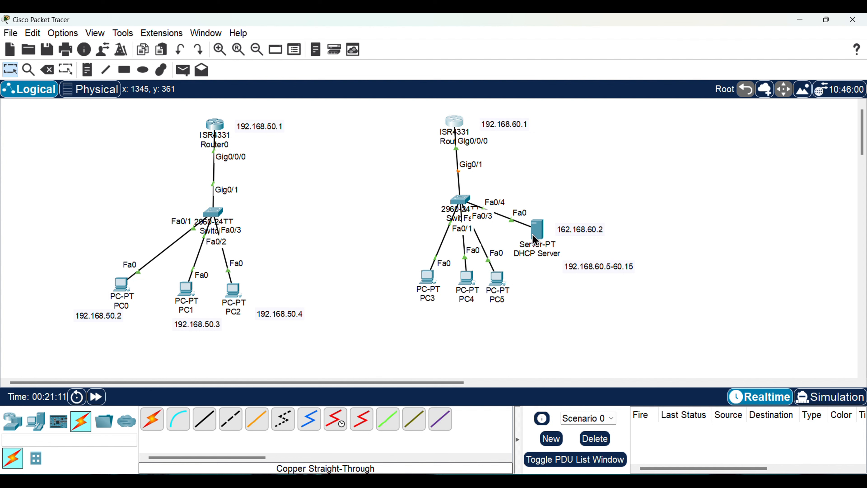
Open the DHCP Server's IP Configuration and set its static IPv4 address to 192.168.60.2
mouse_move(532, 235)
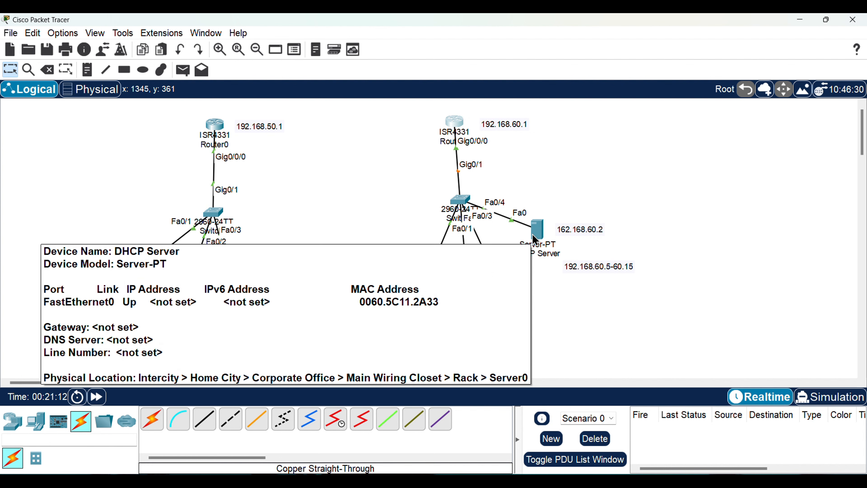
left_click(544, 231)
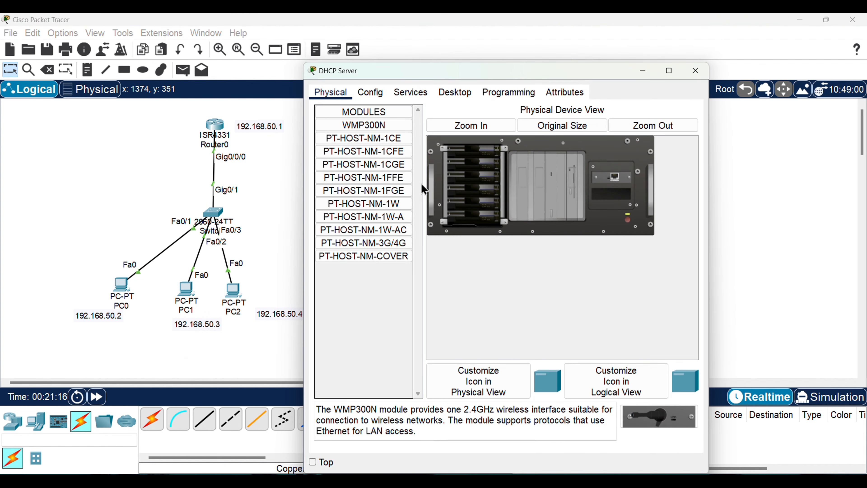
left_click(448, 93)
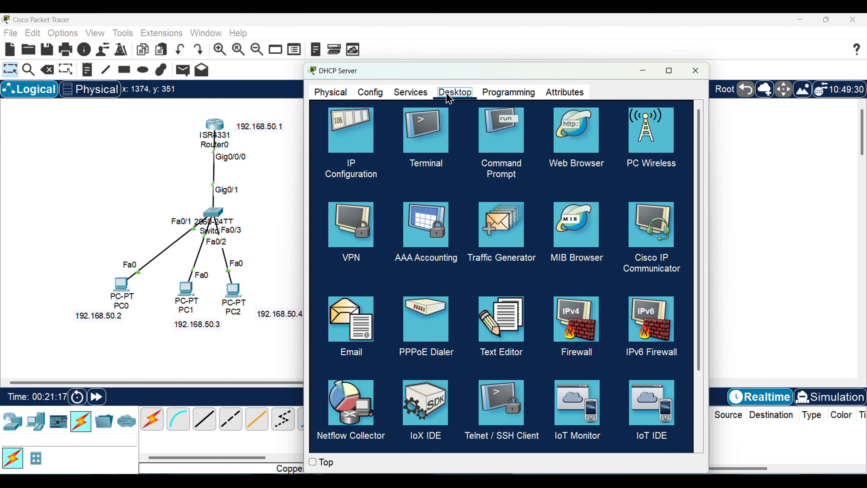
left_click(356, 139)
left_click_drag(519, 70, 348, 73)
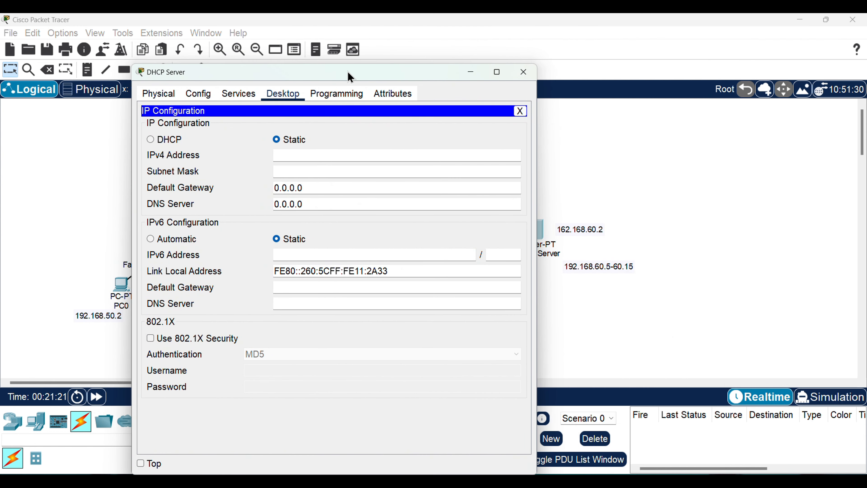
left_click(337, 158)
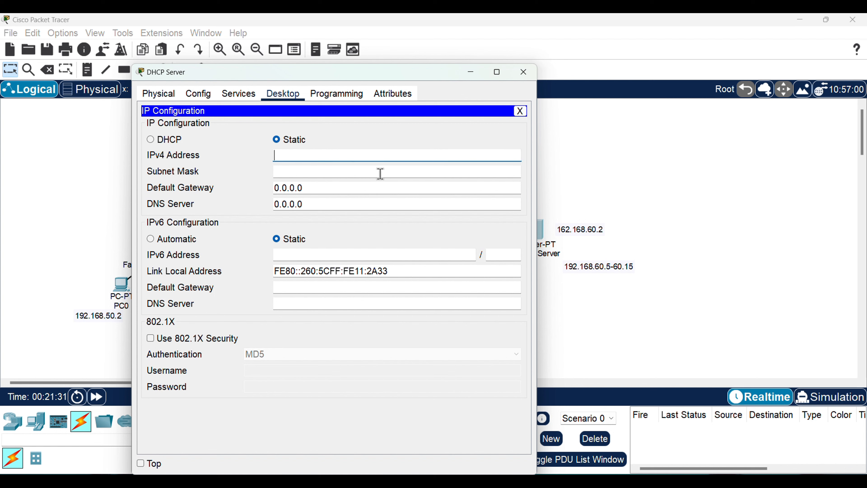
type("1")
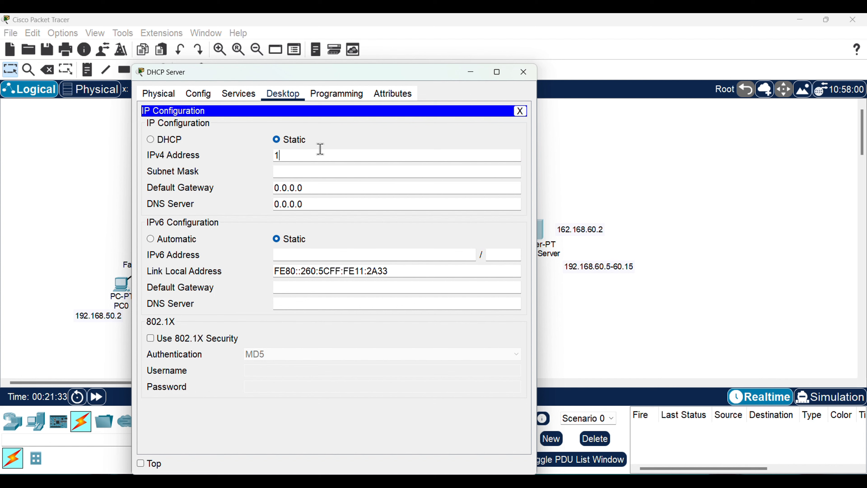
type("92.168.60")
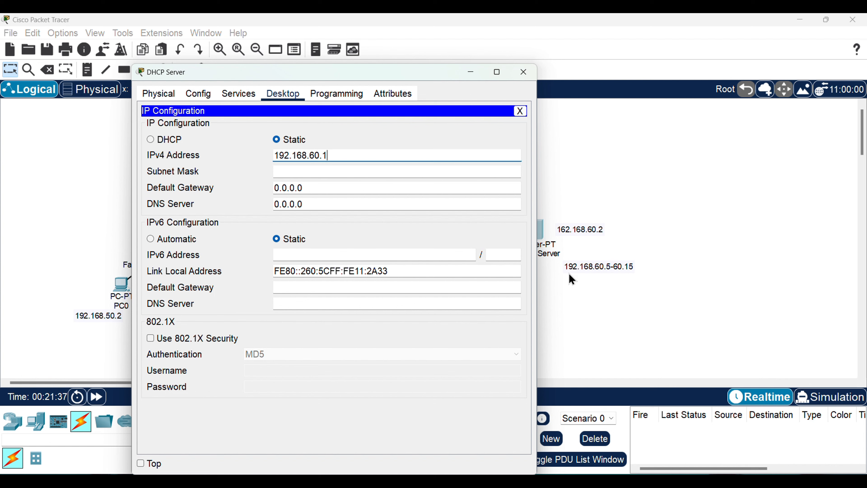
type(".2")
Give the DHCP Server subnet mask 255.255.255.0 and default gateway 192.168.60.1
left_click(340, 184)
key("BackSpace")
key("BackSpace")
key("BackSpace")
key("BackSpace")
key("BackSpace")
key("BackSpace")
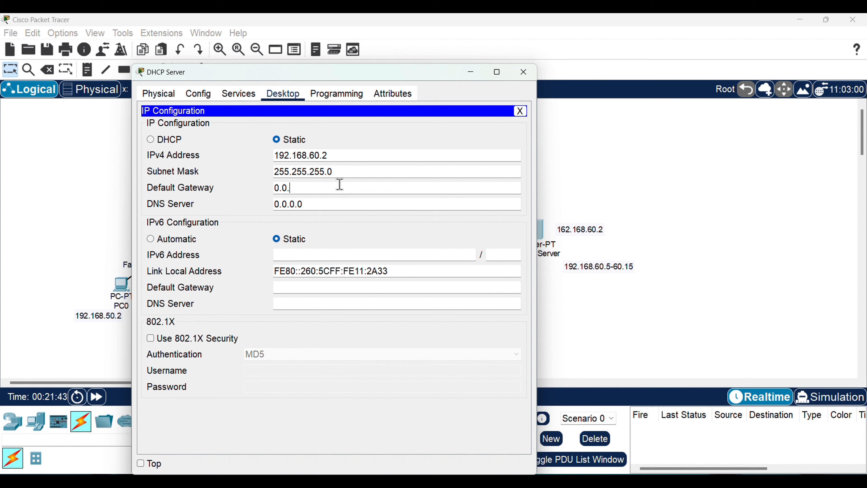
type("192.168.60.1")
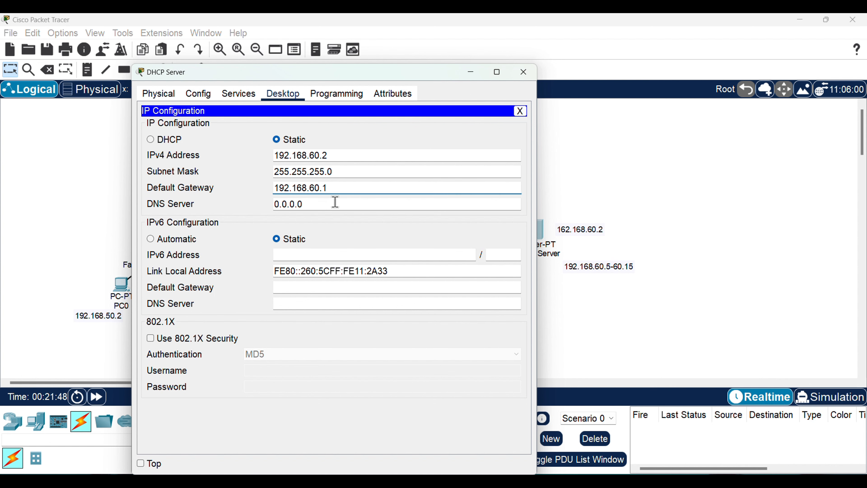
left_click_drag(351, 76, 241, 76)
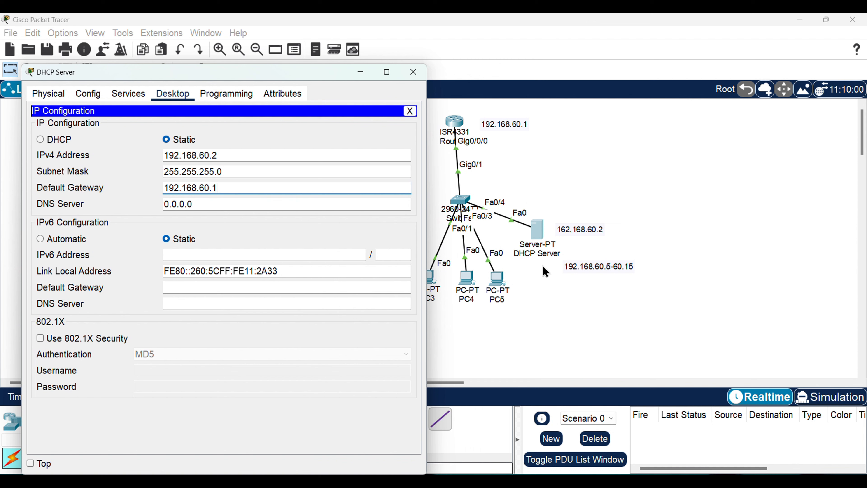
left_click_drag(256, 79, 348, 40)
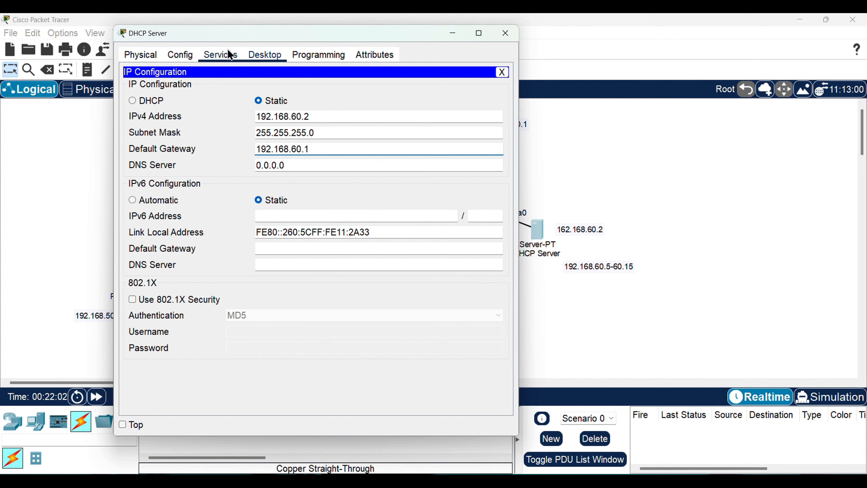
Turn on the DHCP service for the DHCP Server's FastEthernet0 interface
left_click(231, 56)
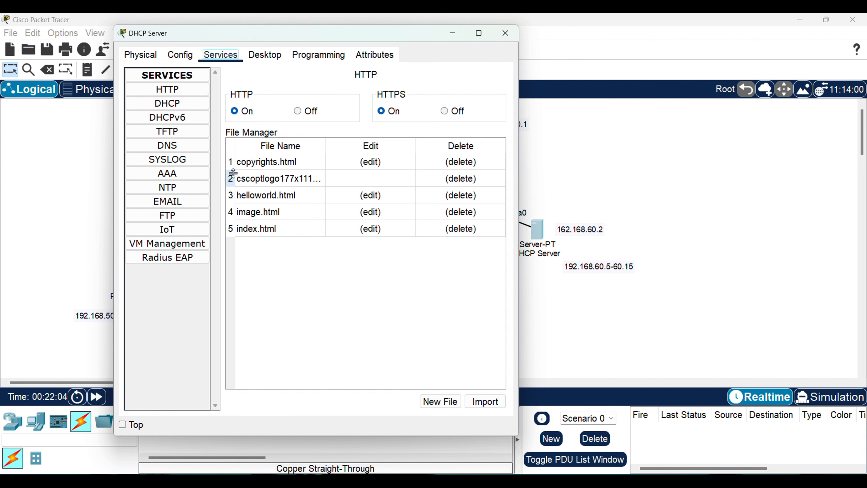
left_click(175, 103)
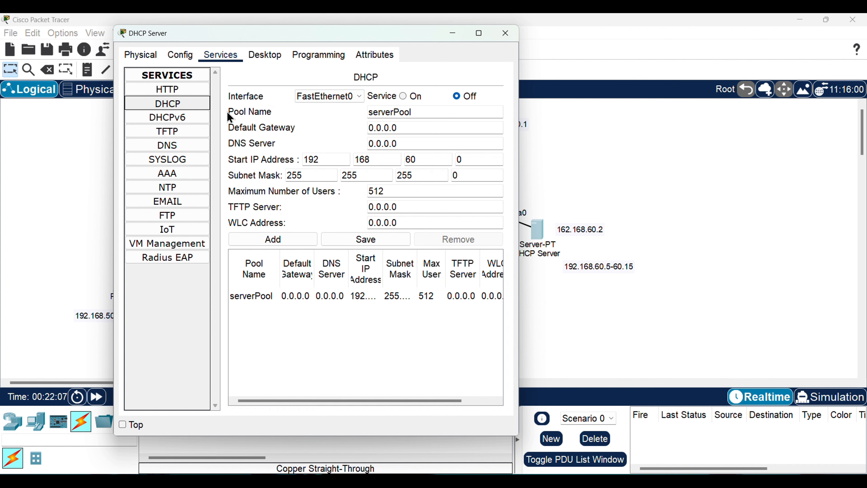
left_click(403, 96)
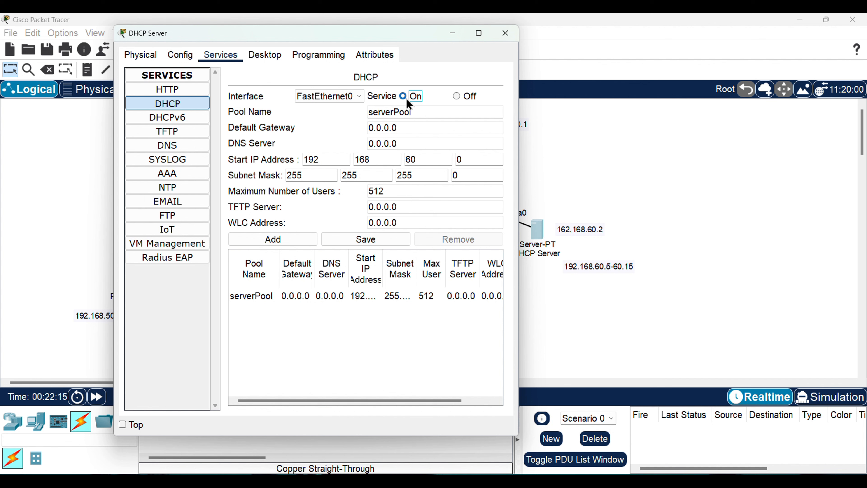
Set the default gateway of the DHCP pool serverPool to 192.168.60.1
left_click(436, 128)
key("BackSpace")
key("BackSpace")
key("BackSpace")
key("BackSpace")
key("BackSpace")
key("BackSpace")
type("192.168.60.1")
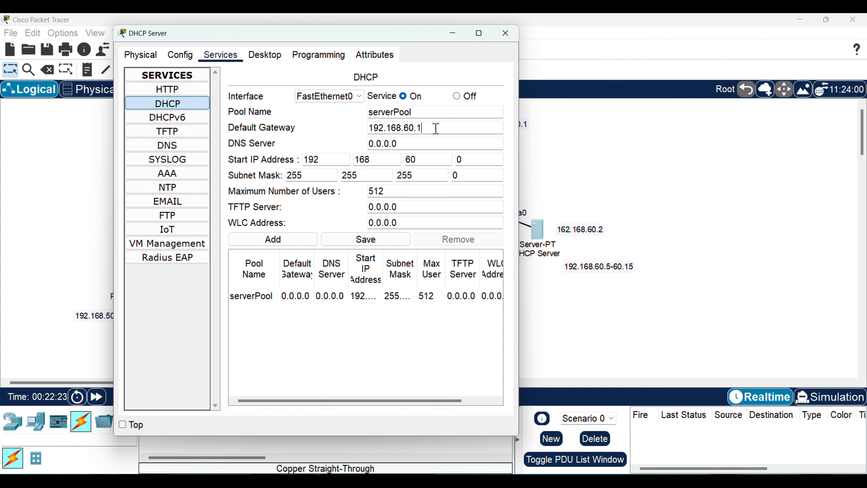
Set the DHCP pool's start IP address to 192.168.60.5 and its maximum number of users to 10
left_click(317, 138)
left_click(473, 160)
type("5")
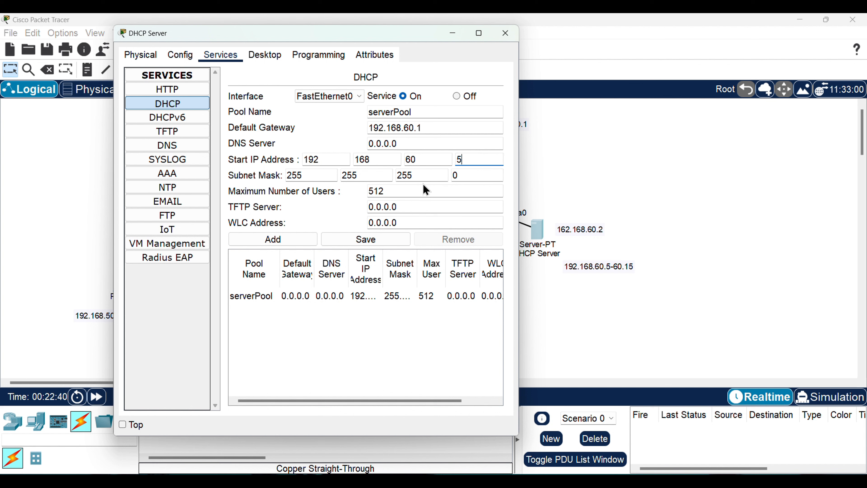
left_click(344, 193)
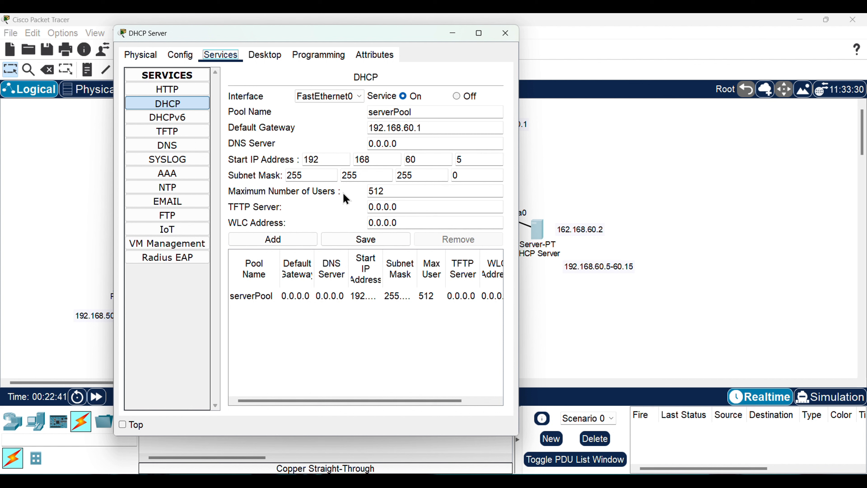
left_click(396, 191)
key("BackSpace")
key("BackSpace")
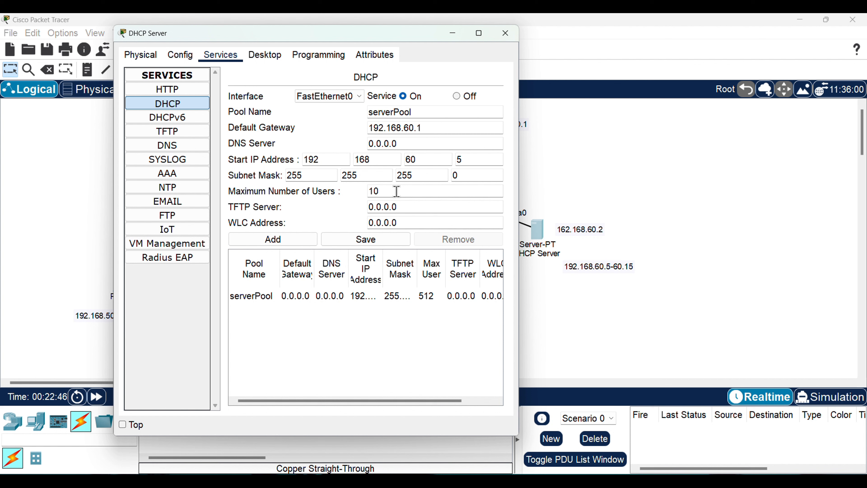
left_click(350, 204)
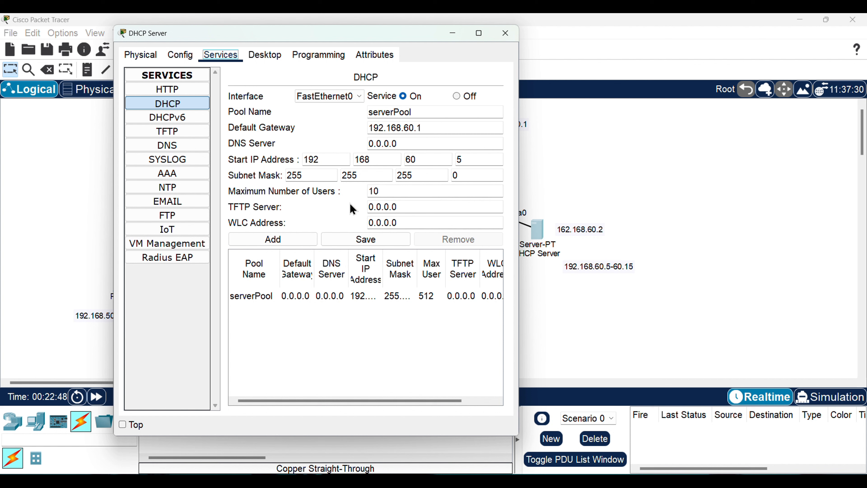
Save the serverPool settings and close the DHCP Server window
left_click(364, 246)
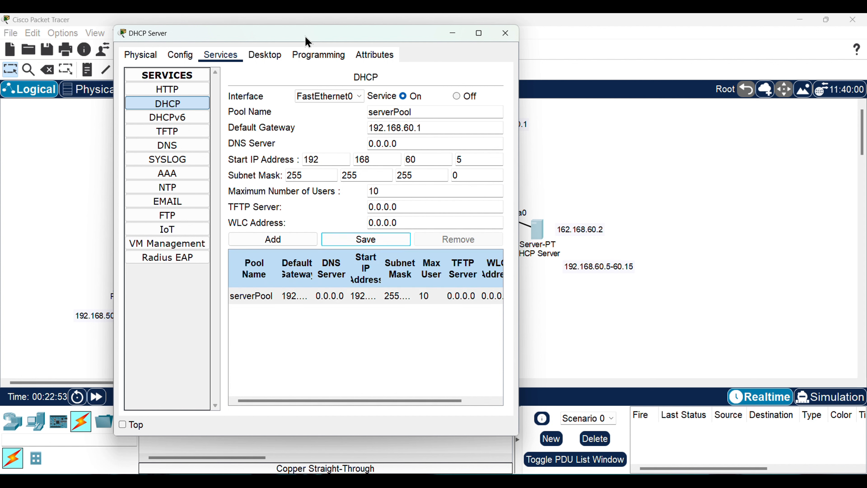
left_click_drag(308, 41, 387, 99)
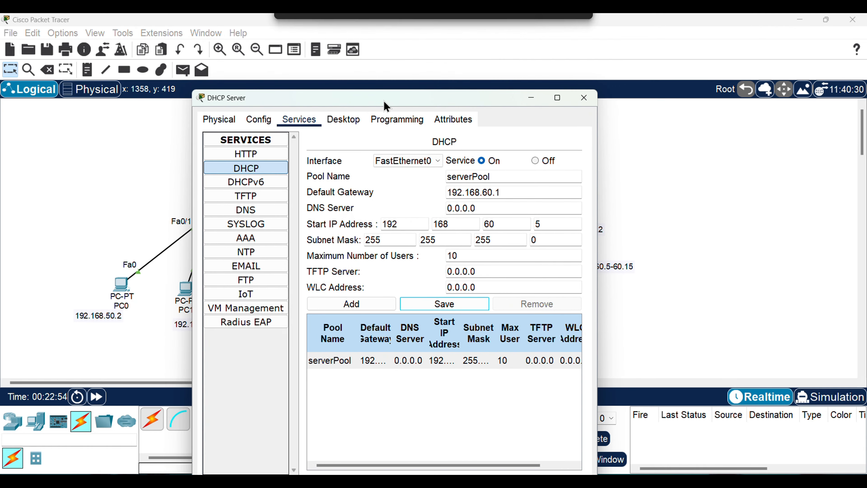
left_click(584, 91)
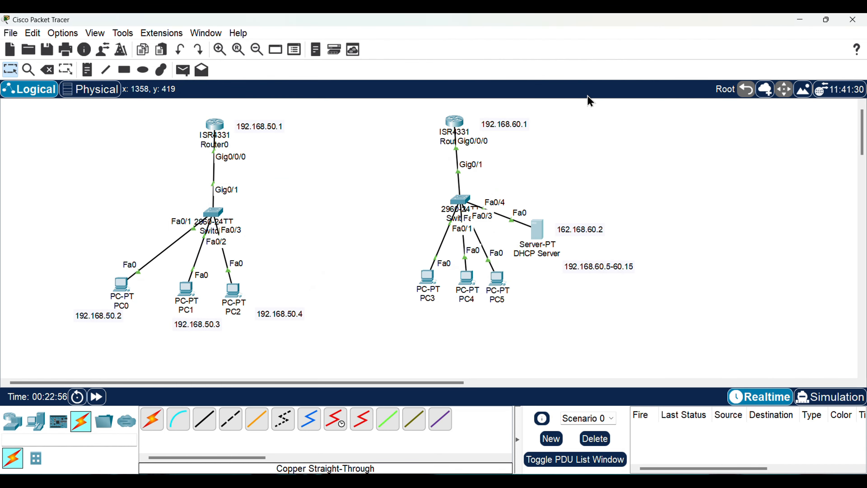
Switch PC3's IP Configuration from static to DHCP and close its window once the address is assigned
left_click(423, 279)
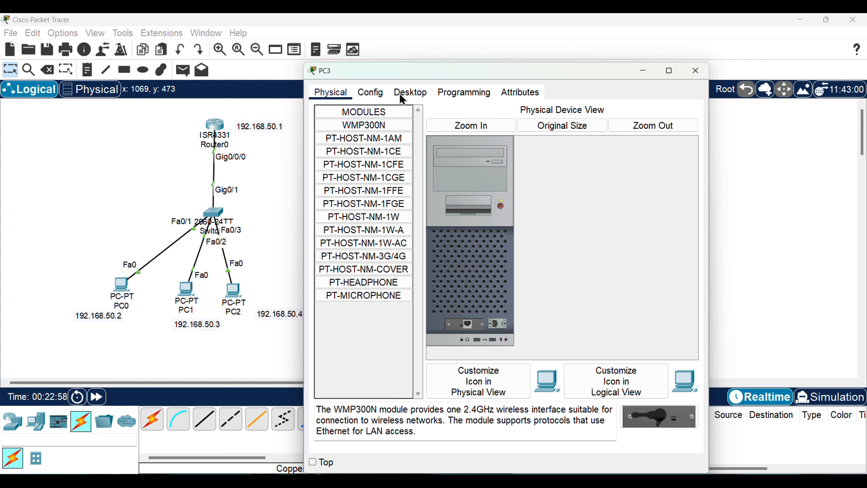
left_click(412, 92)
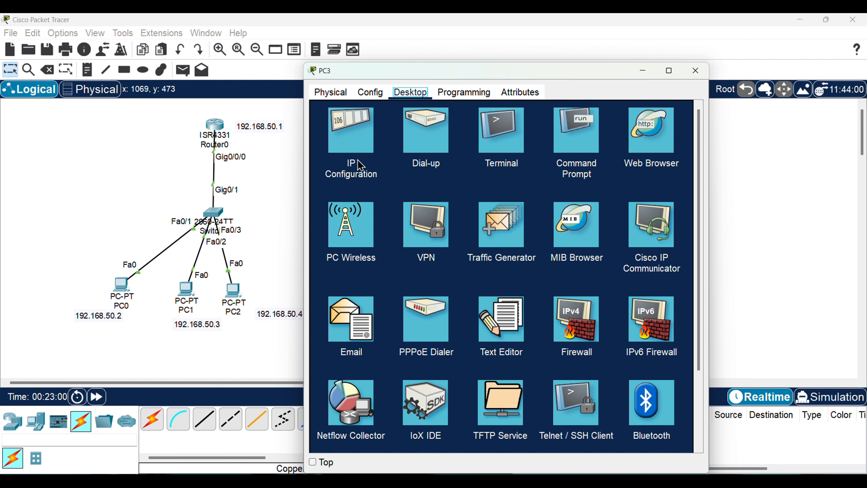
left_click(360, 165)
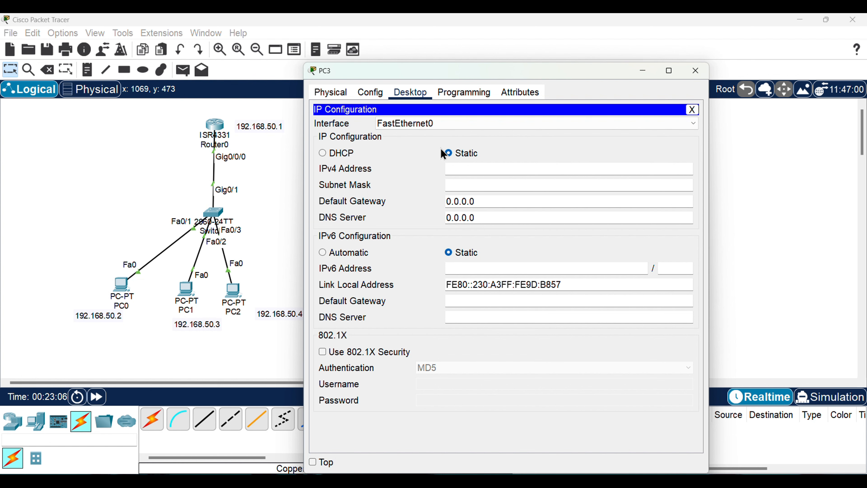
left_click_drag(518, 76, 324, 60)
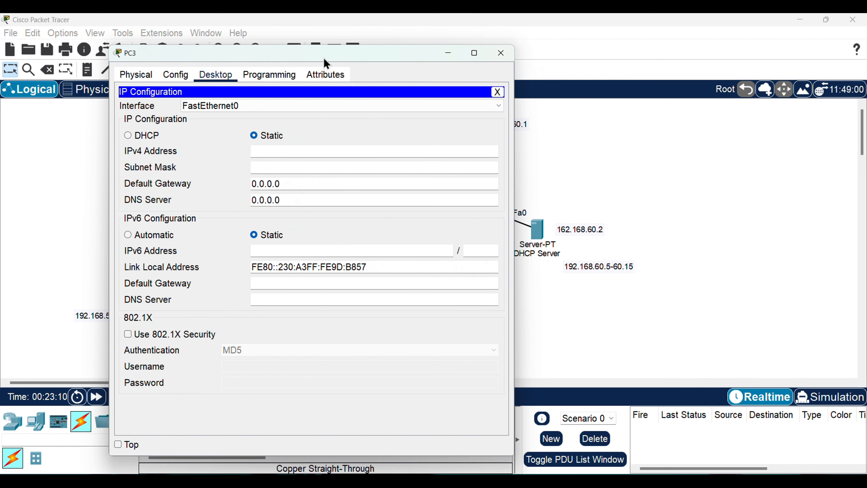
left_click(136, 134)
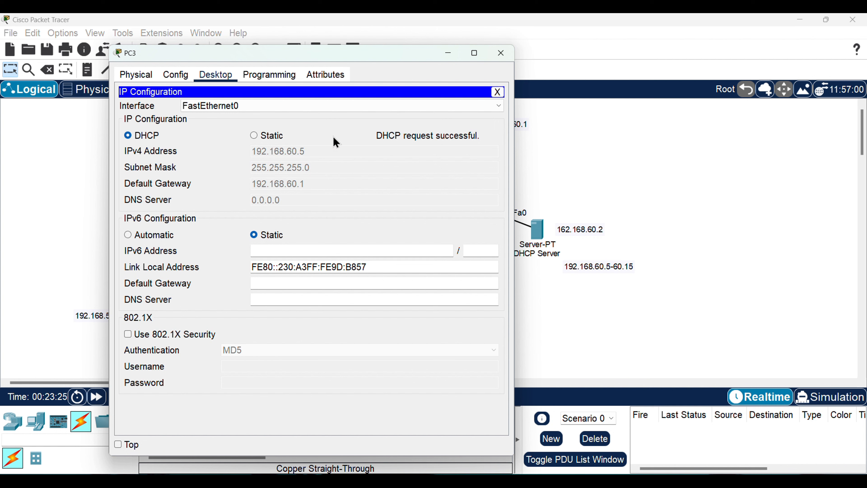
left_click(500, 53)
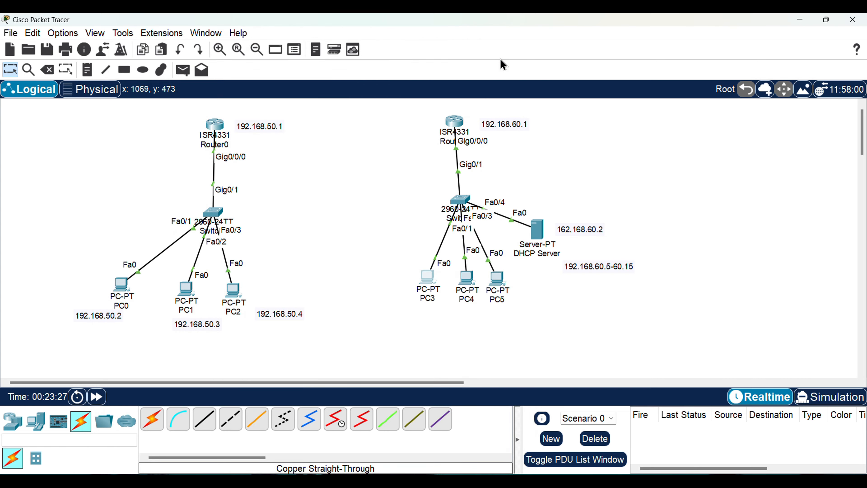
Have PC4 obtain its IP configuration through DHCP, and close its window
left_click(460, 273)
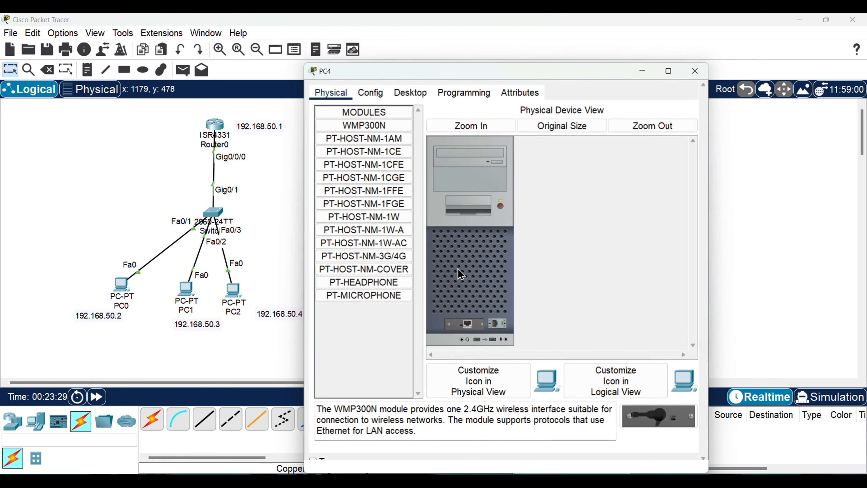
left_click(411, 96)
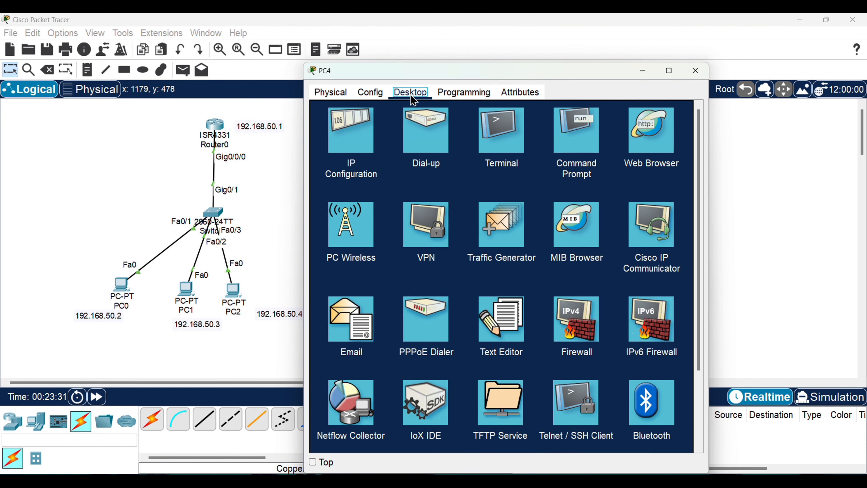
left_click(363, 127)
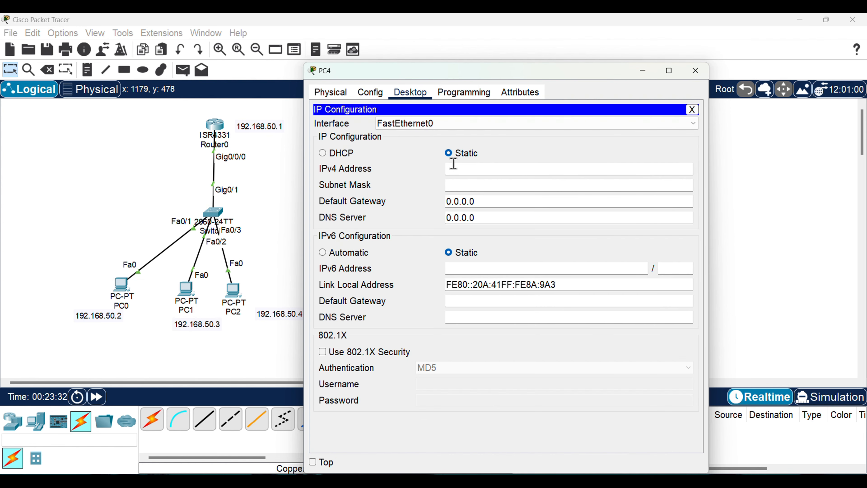
left_click(323, 153)
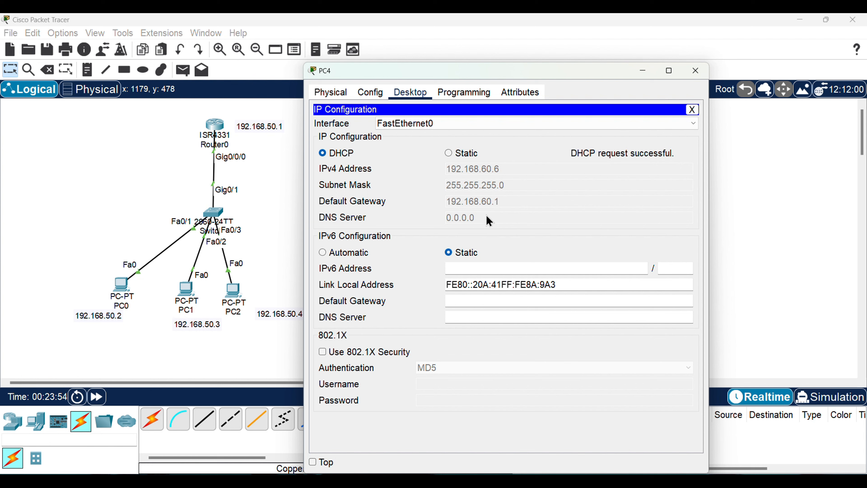
left_click(695, 70)
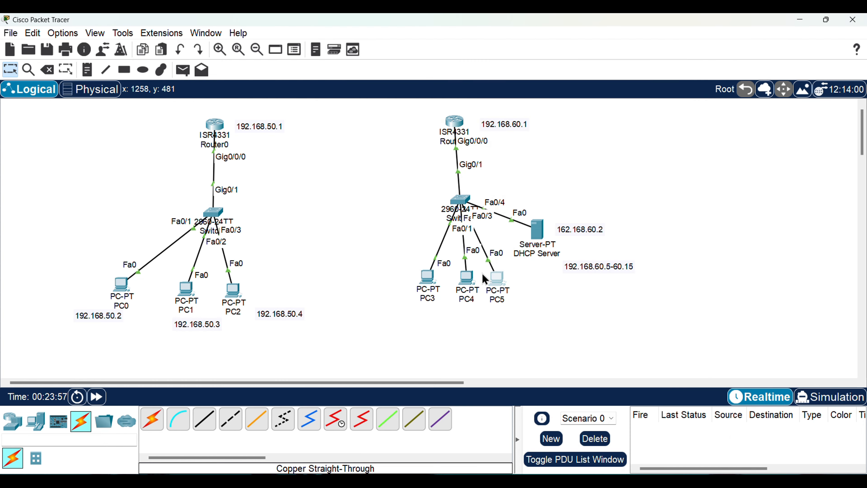
Set PC5's IP Configuration to DHCP so it requests an address, and close the PC5 window
left_click(497, 281)
left_click(406, 133)
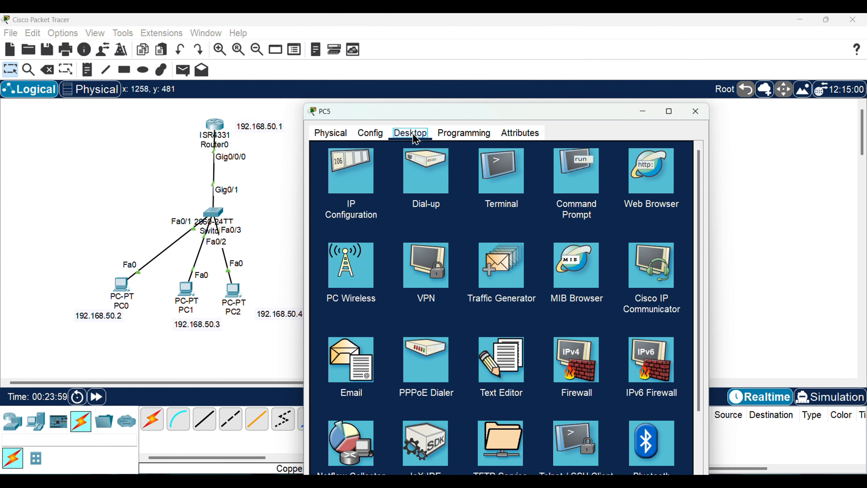
left_click(357, 182)
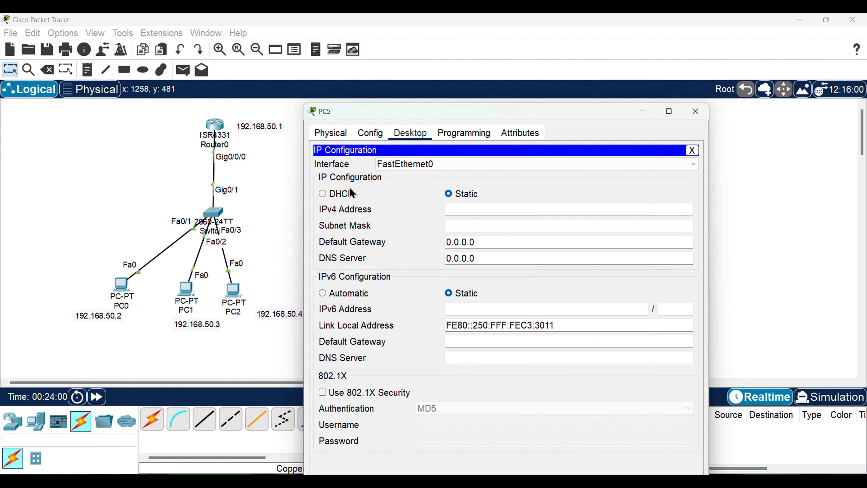
left_click(324, 197)
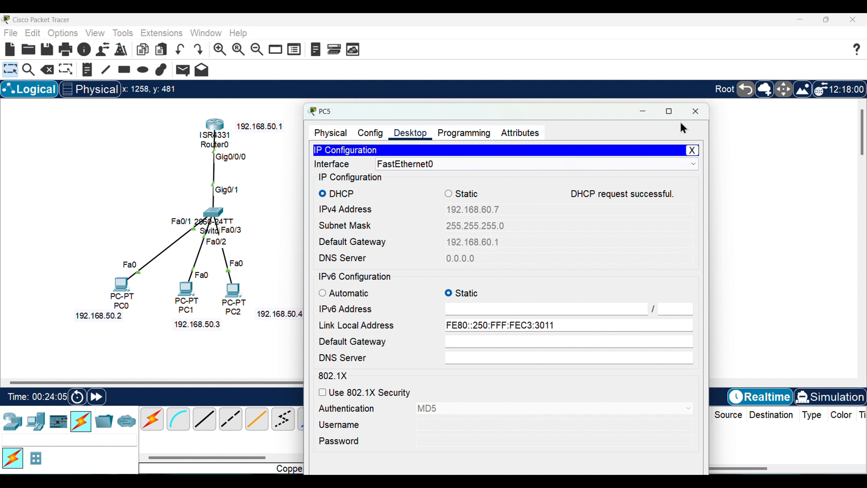
left_click(693, 114)
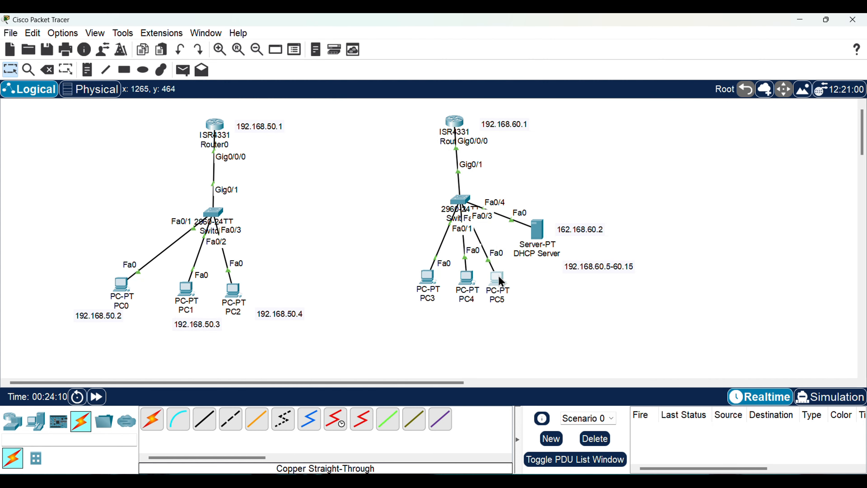
Ping 192.168.60.5 from PC4's Command Prompt to test connectivity with PC3
left_click(473, 284)
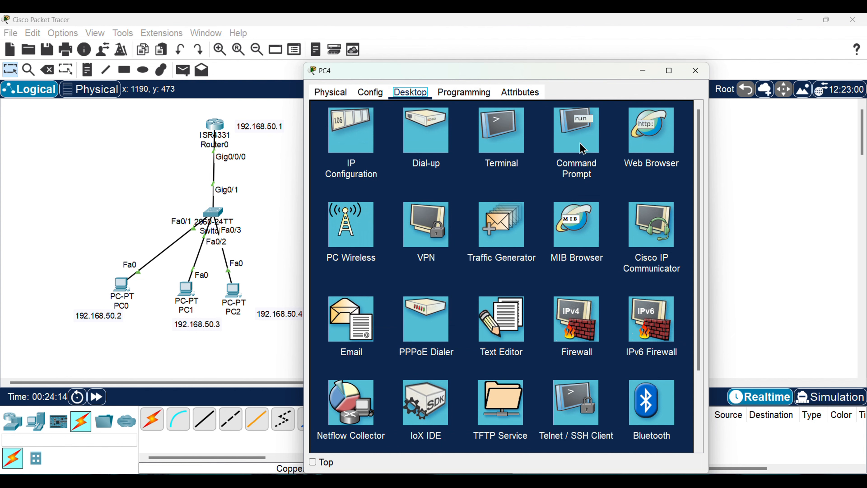
left_click(580, 143)
type("p")
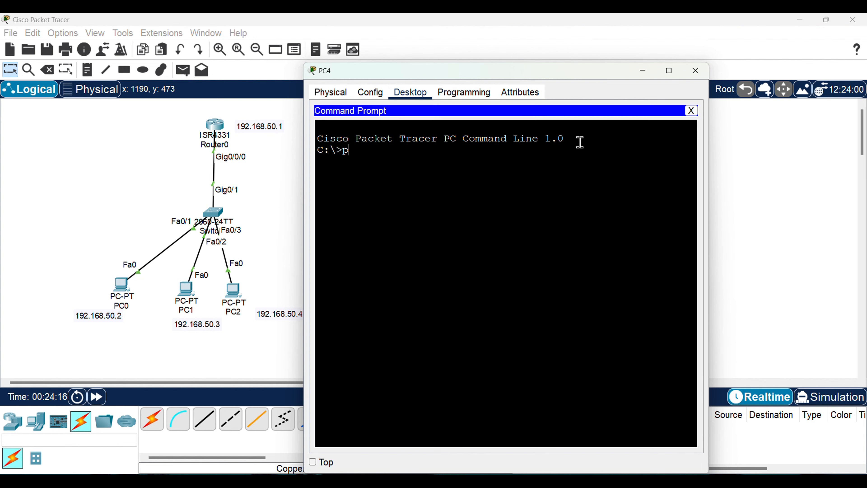
type("ing 192.168.60.5")
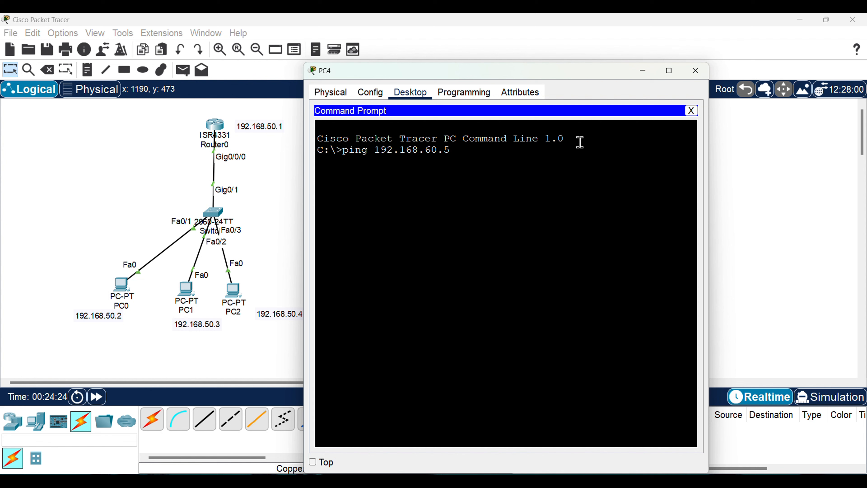
key("Return")
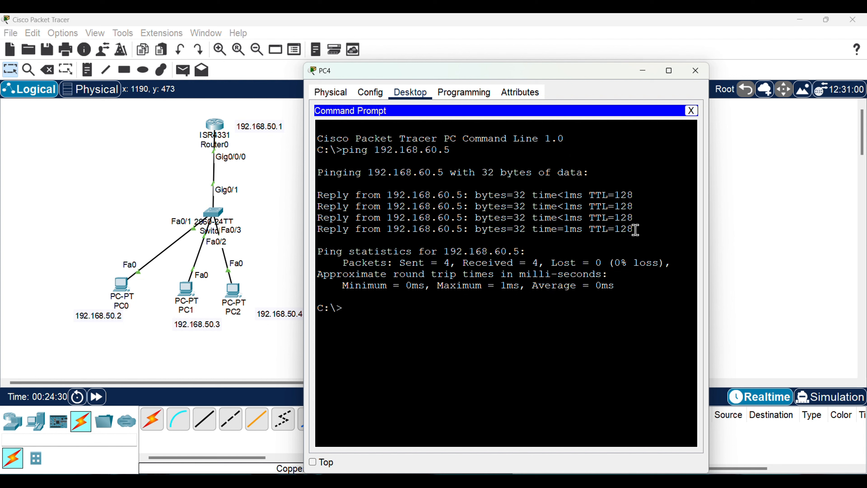
left_click_drag(633, 229, 315, 186)
Ping the default gateway 192.168.60.1 from PC4's Command Prompt
left_click(392, 314)
type("ping 192.")
type(" 16")
type("92.168.")
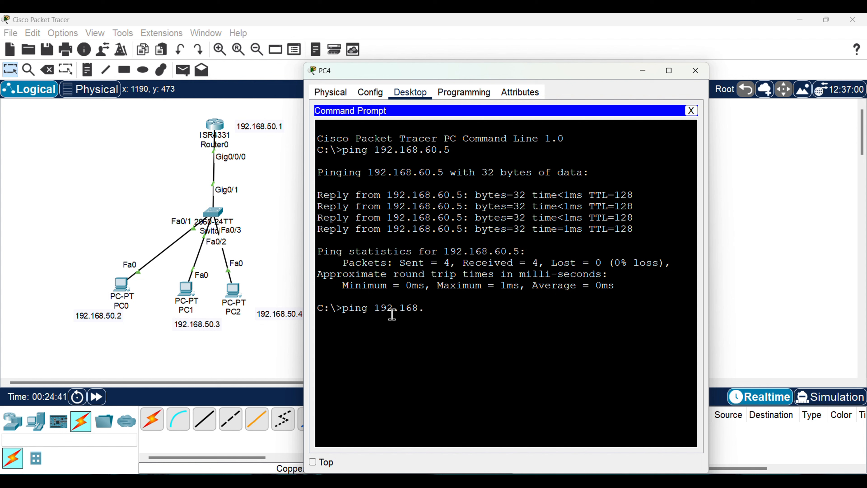
type("60.1")
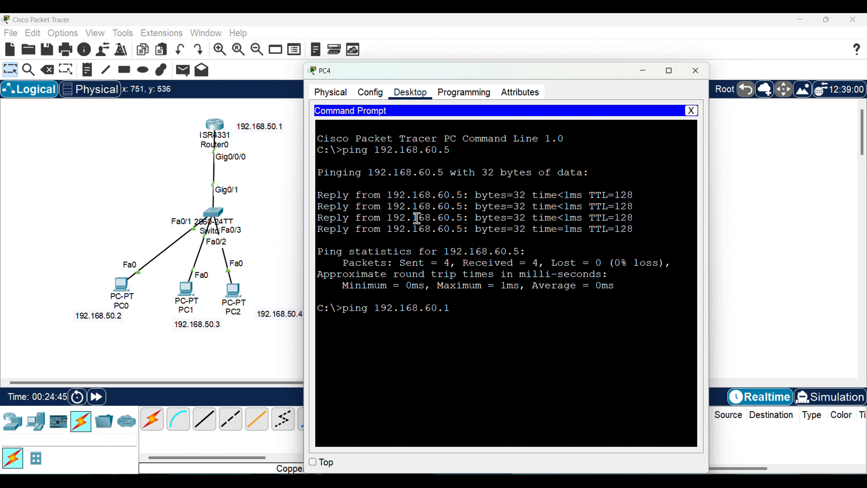
key("Return")
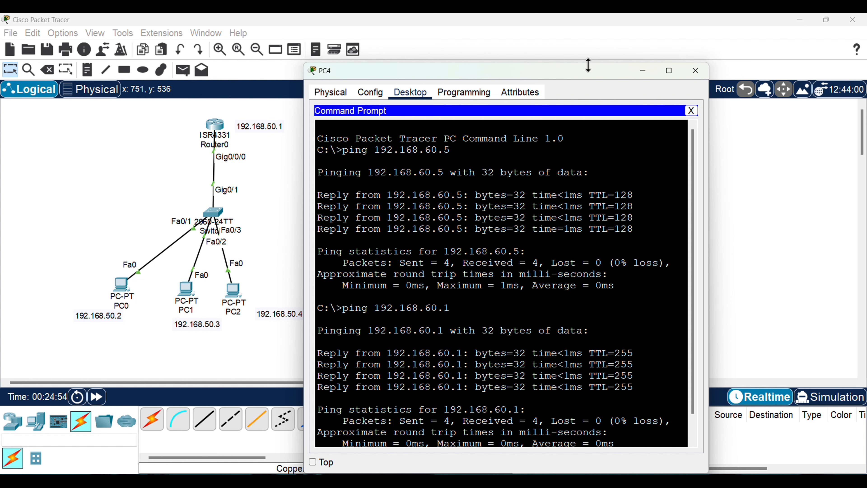
left_click_drag(586, 79, 594, 60)
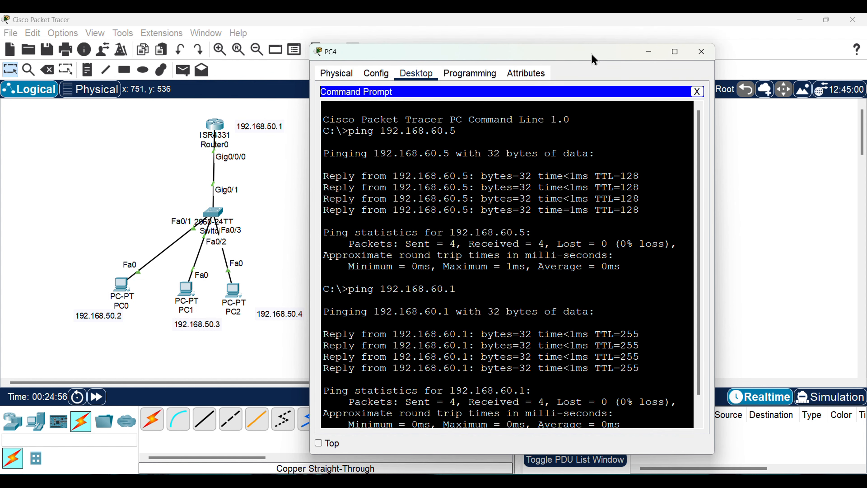